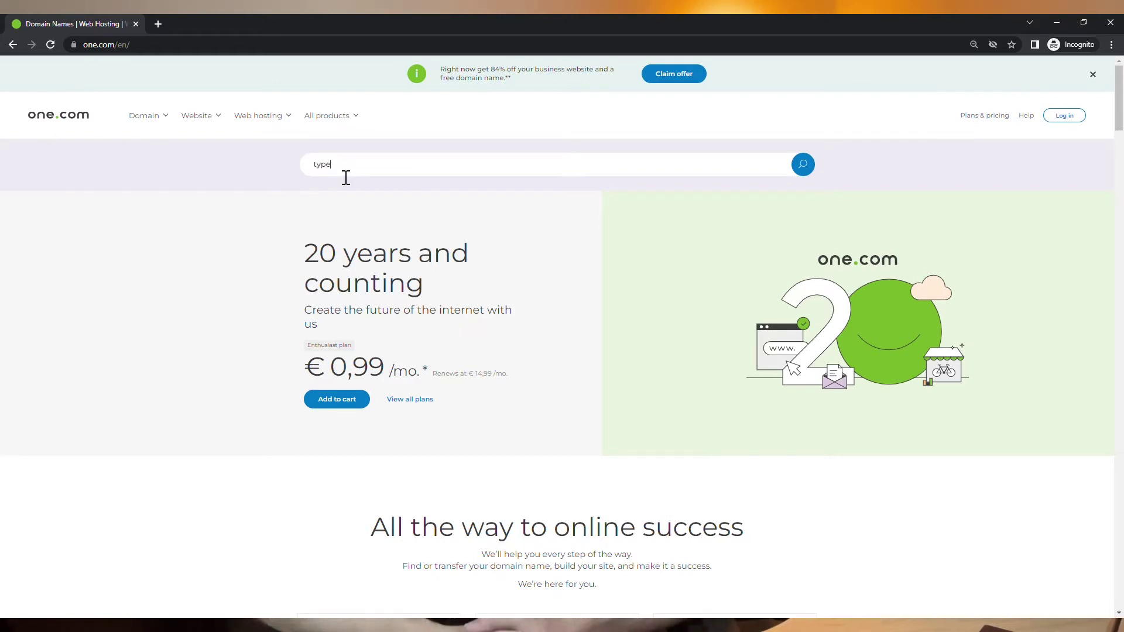
Step: Search the domain, go on to hosting plans, and add the Beginner plan to the cart
key(Return)
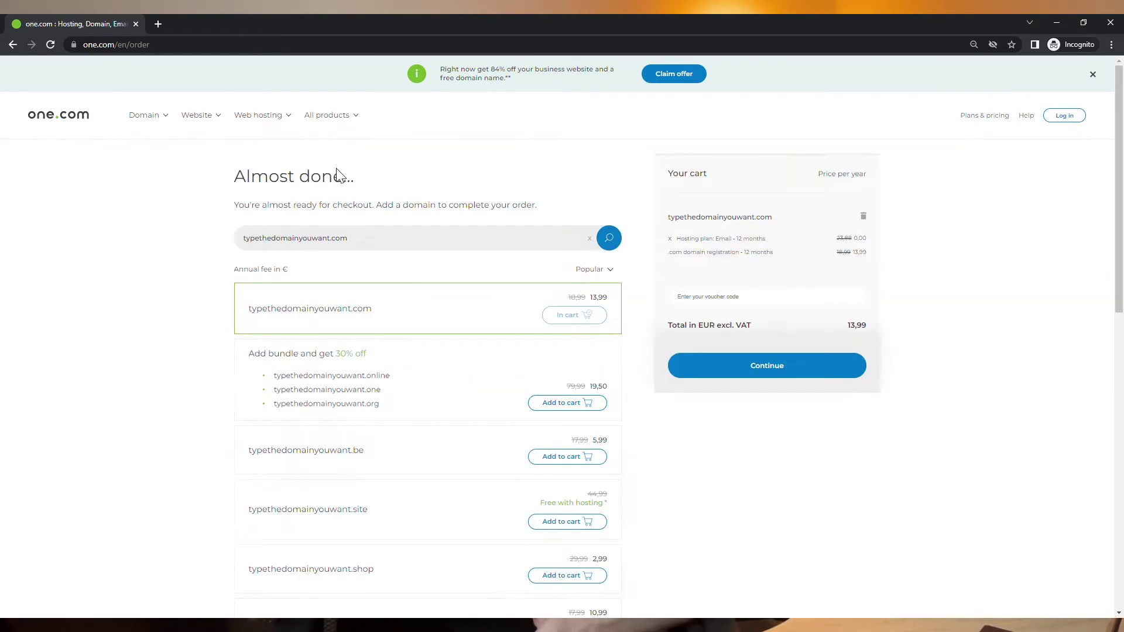
click(759, 369)
click(592, 419)
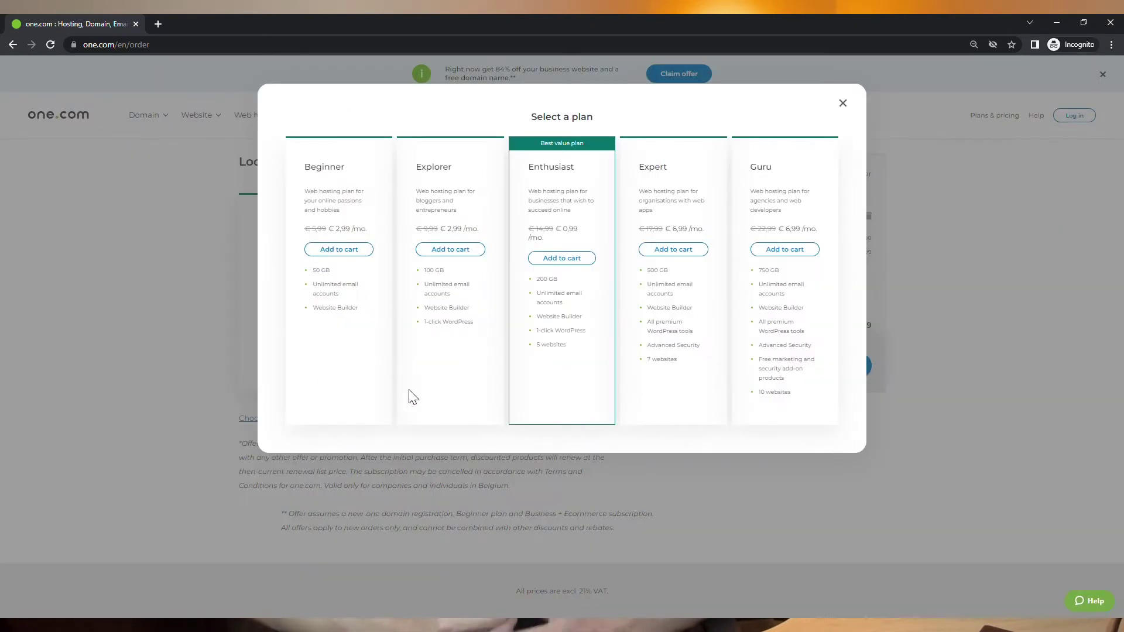
click(347, 250)
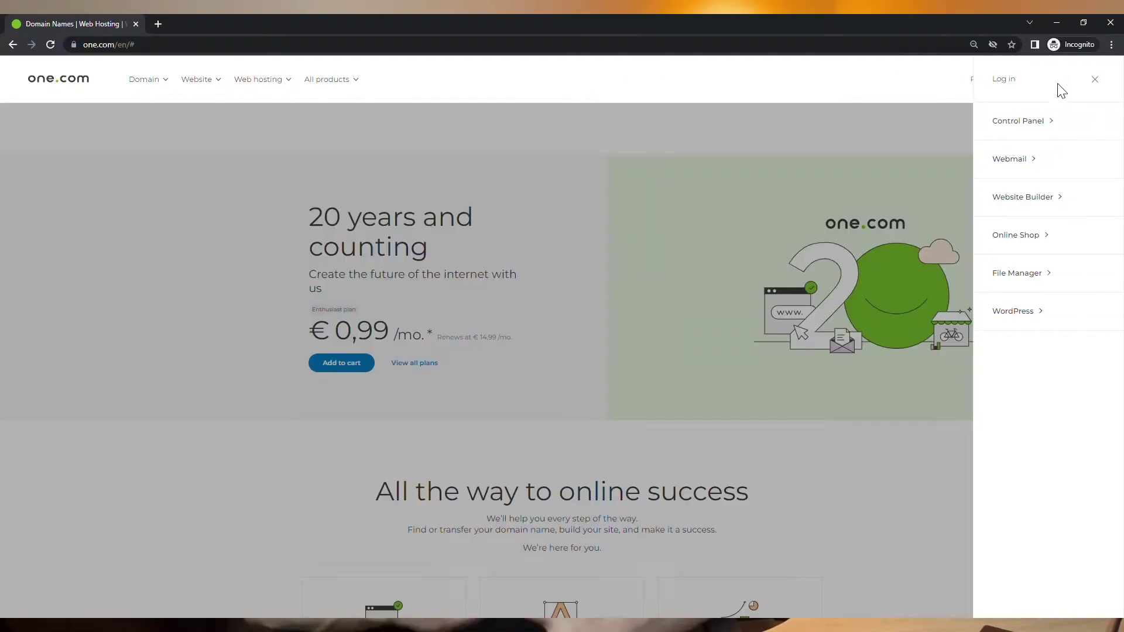
Step: Start a Website Builder site named 'Hairdresser TM' and skip the logo step
click(1038, 122)
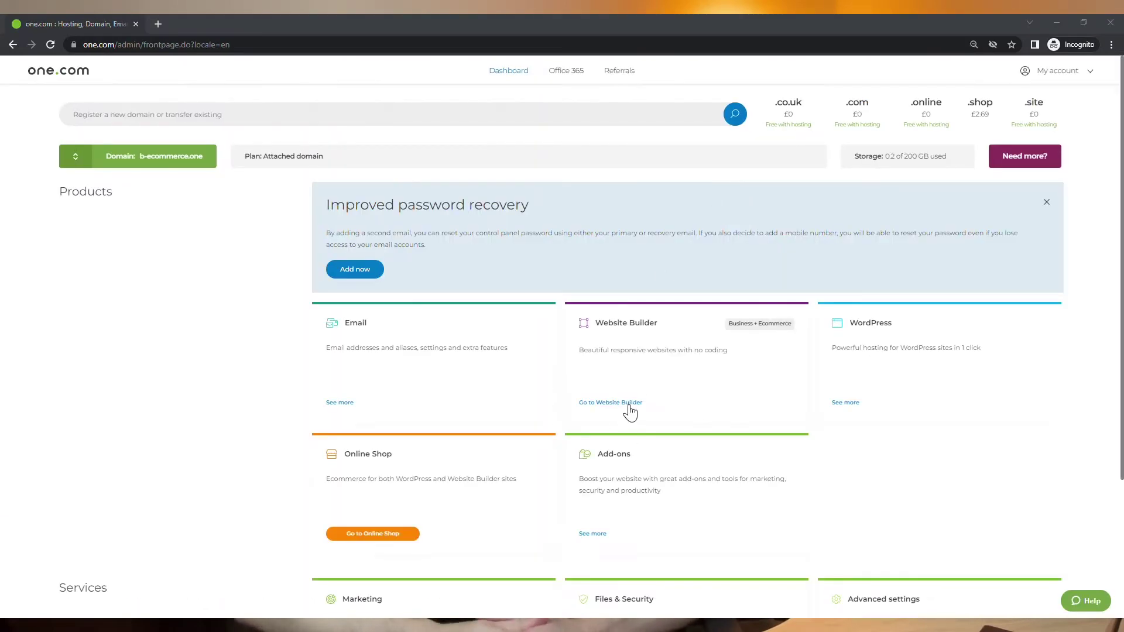
click(630, 404)
text(Hairdresser TM)
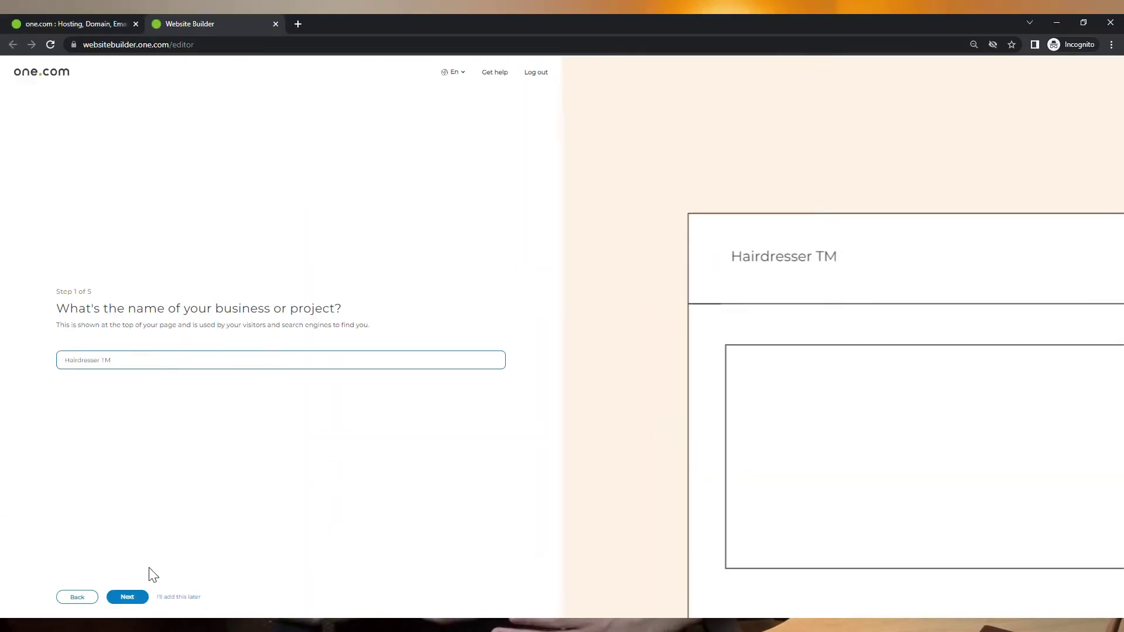
click(129, 597)
click(186, 597)
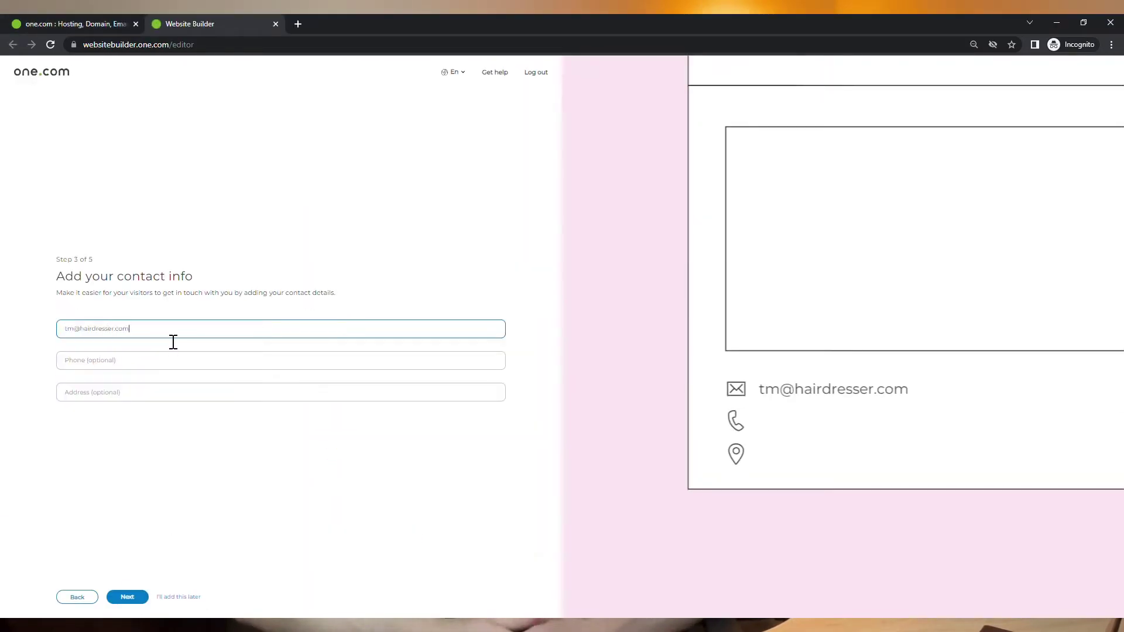
Step: Fill in the business e-mail, phone number and the address Spain
key(Tab)
key(Tab)
text(Spain)
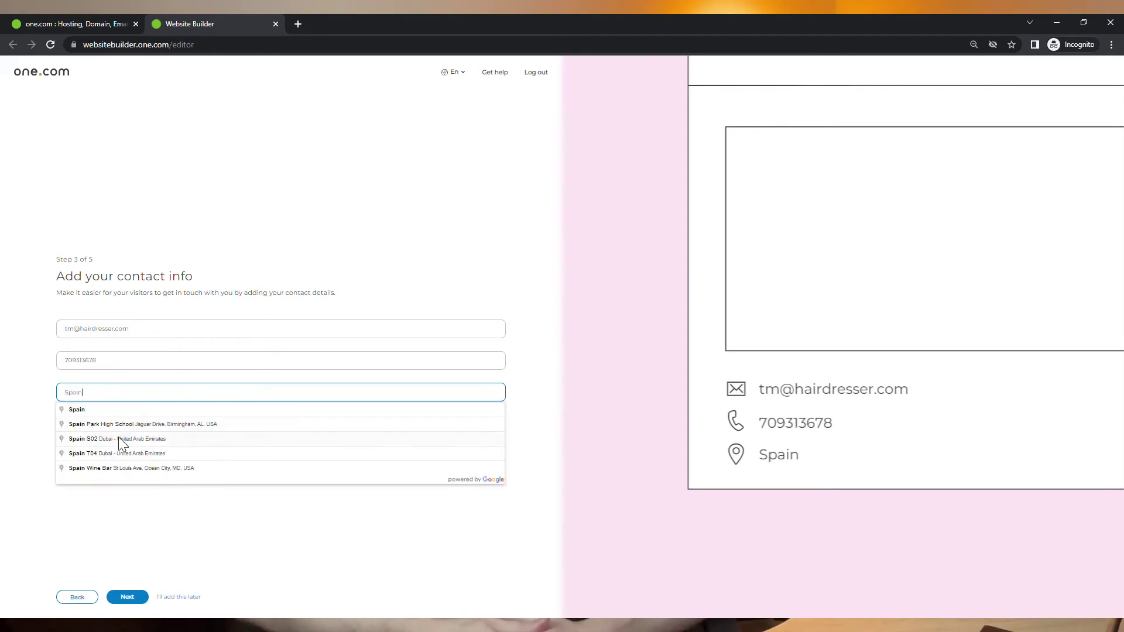
click(144, 595)
Step: Add the suggested hairdresser keyword and finish the wizard's keyword step
click(183, 362)
text(Hairdressa)
click(100, 377)
click(129, 596)
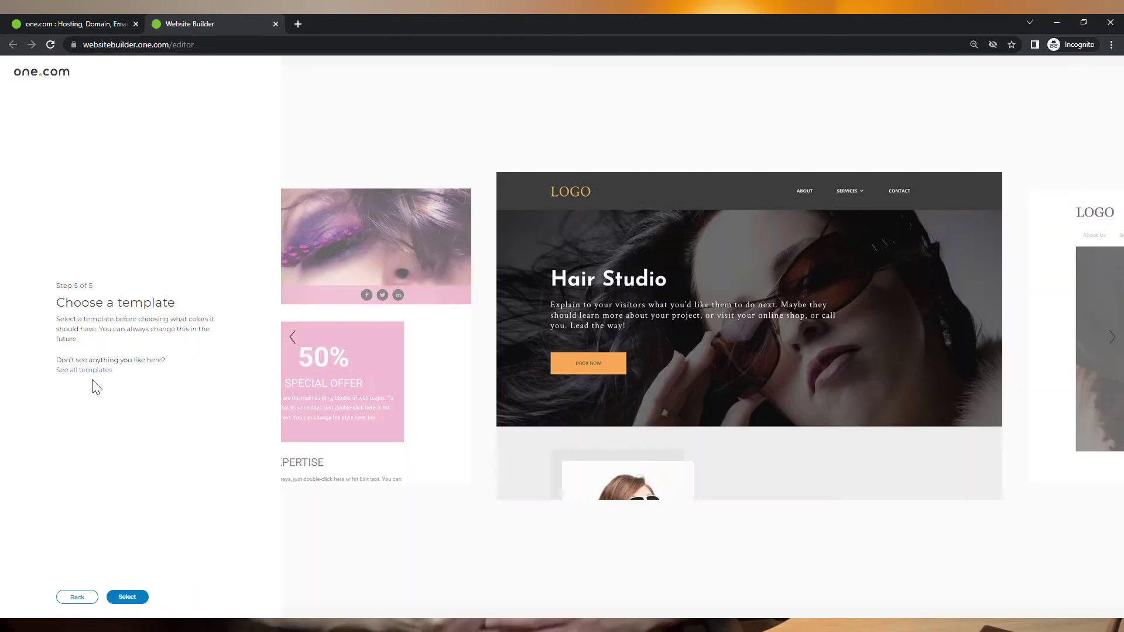
Step: Open See all templates and scroll down through the full template gallery
click(95, 371)
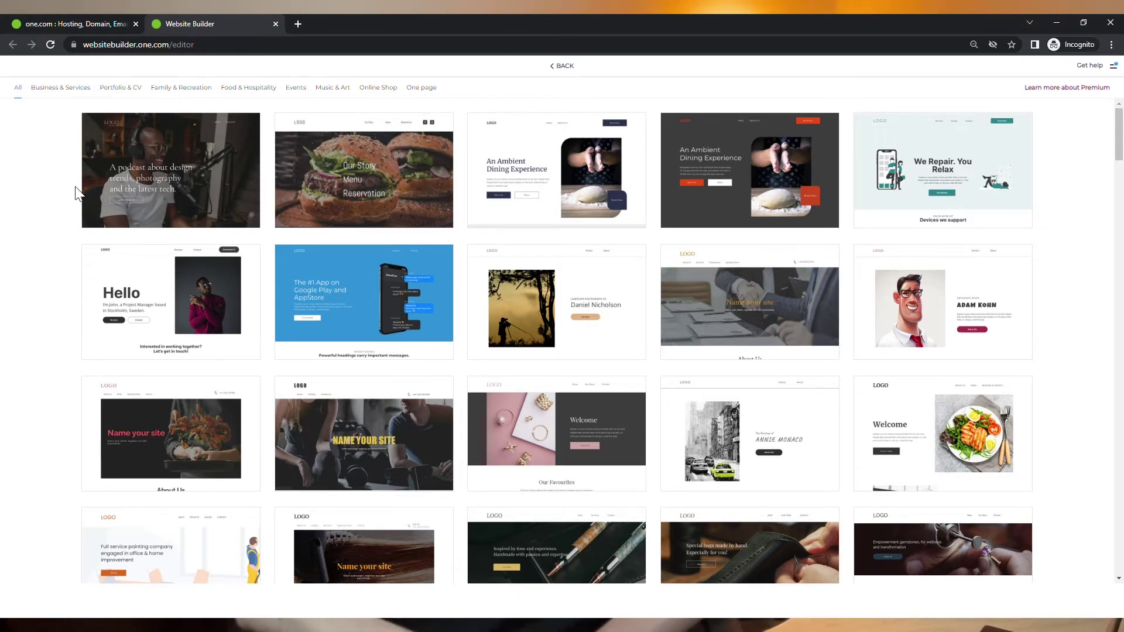
scroll(75, 205, down, 10)
scroll(75, 205, down, 15)
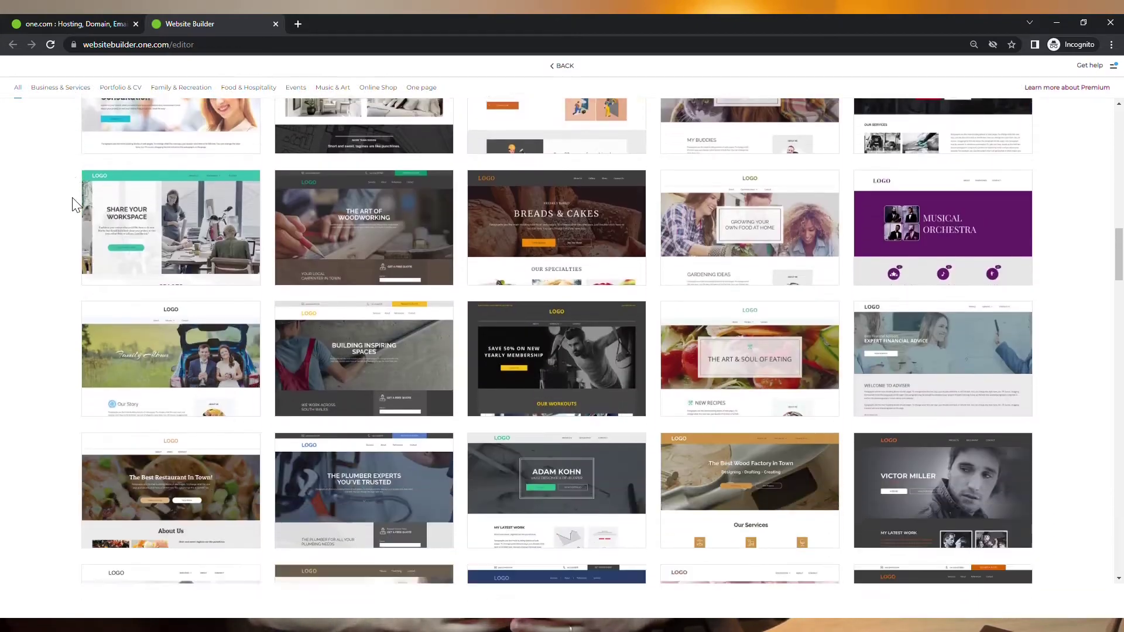
scroll(75, 205, down, 15)
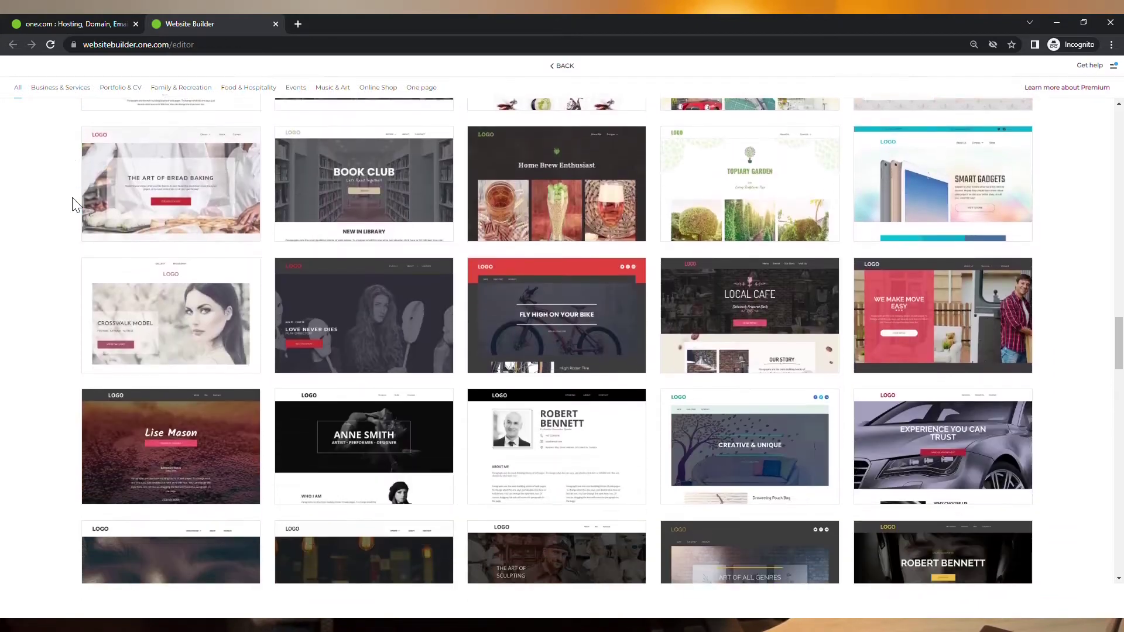
scroll(75, 205, down, 10)
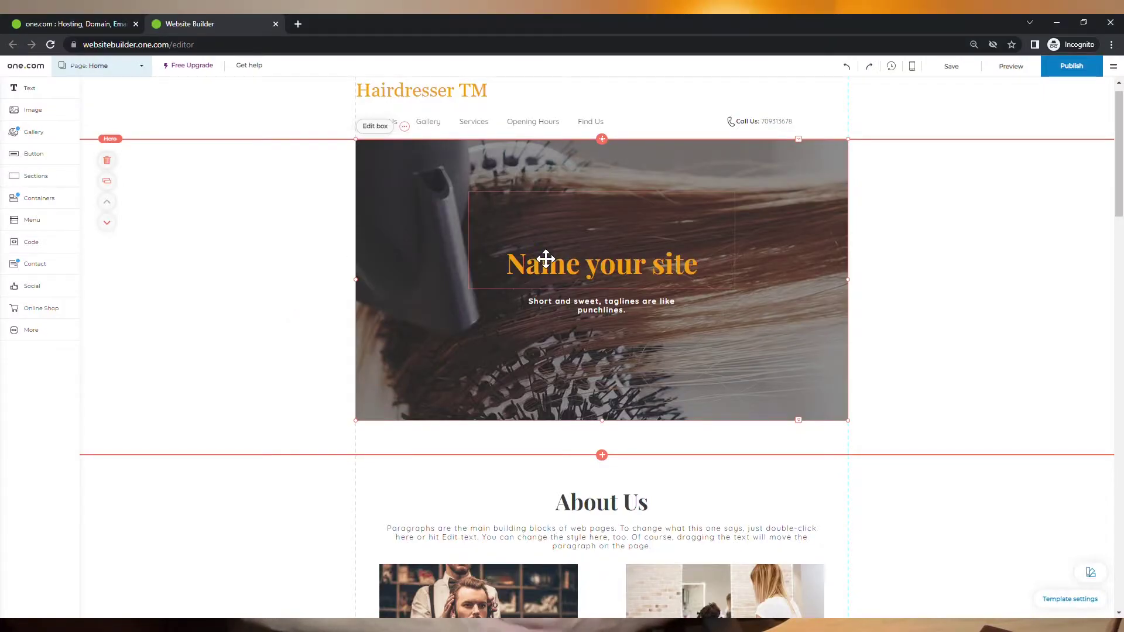
Step: Nudge the 'Name your site' heading slightly up and left in the hero
scroll(589, 331, down, 2)
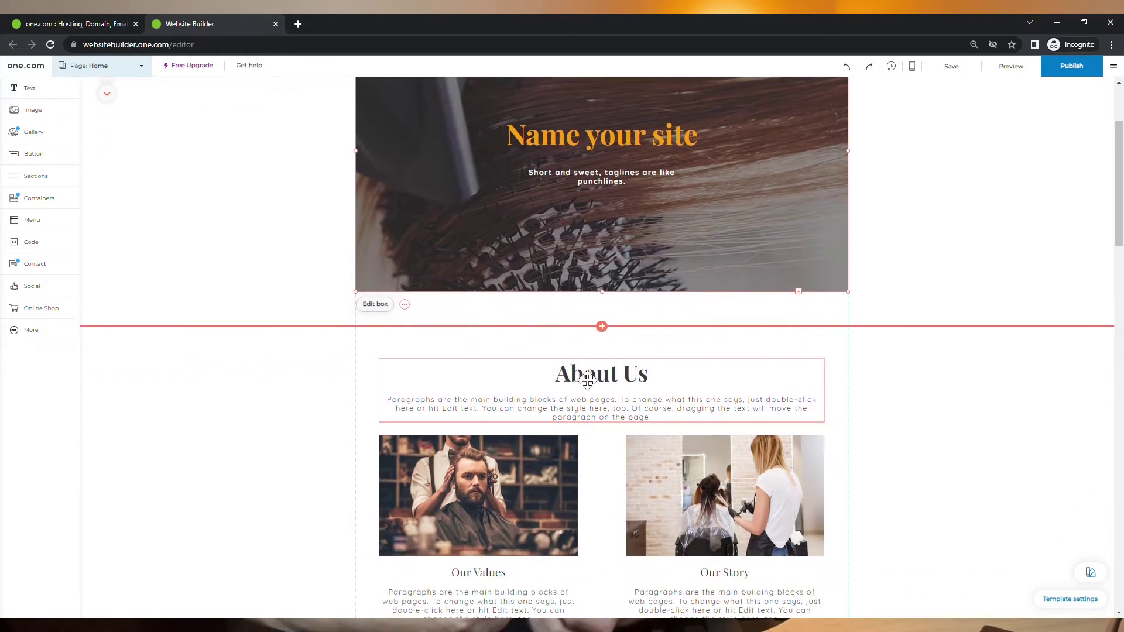
scroll(773, 518, up, 2)
click(620, 296)
drag(620, 296, 611, 268)
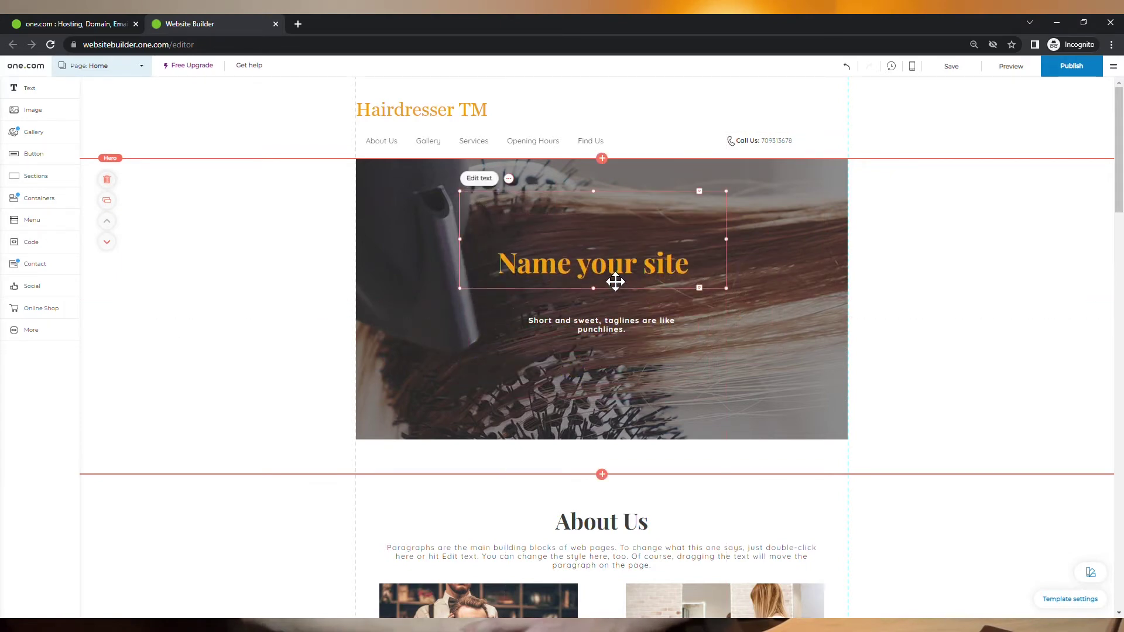
Step: Enter and exit text editing on the title, then open and dismiss the hero's context menu
click(480, 178)
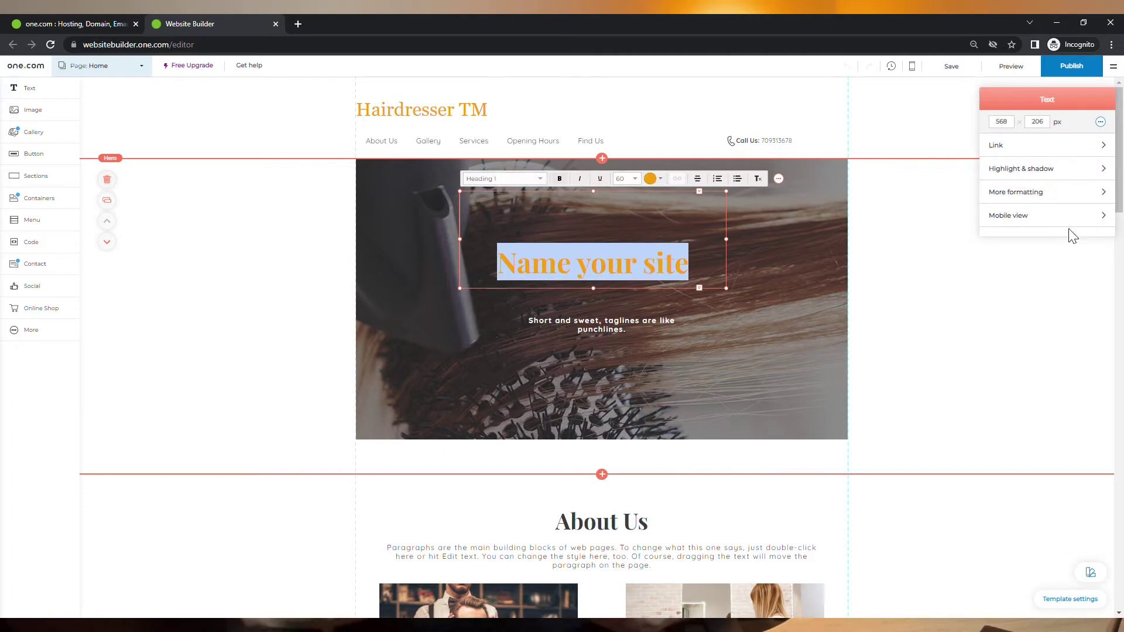
click(557, 329)
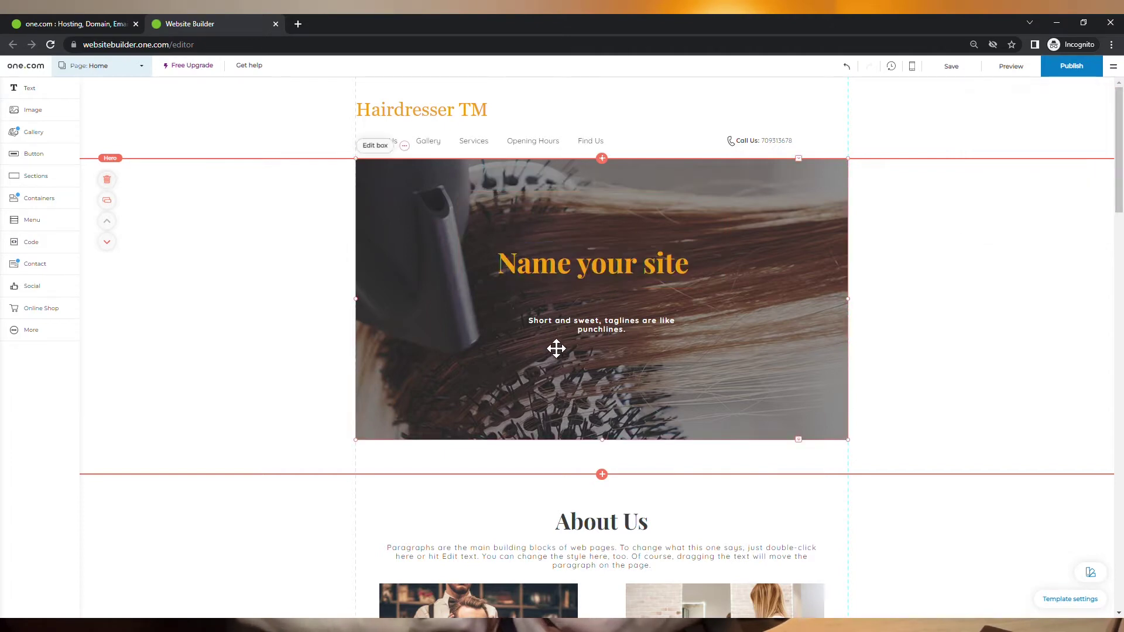
right_click(565, 268)
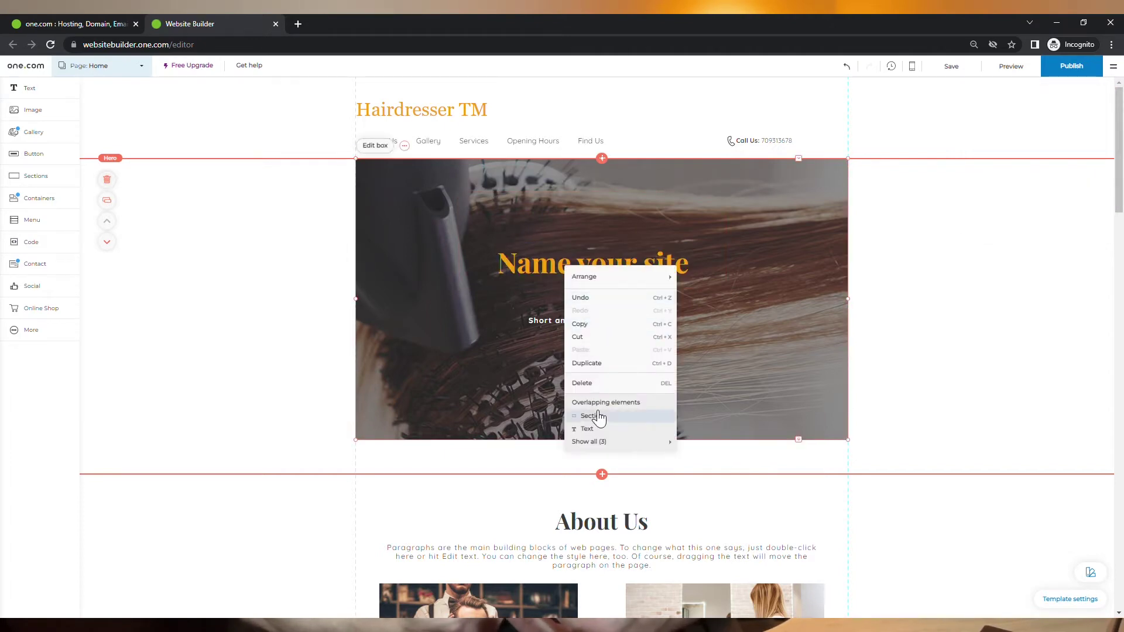
click(482, 325)
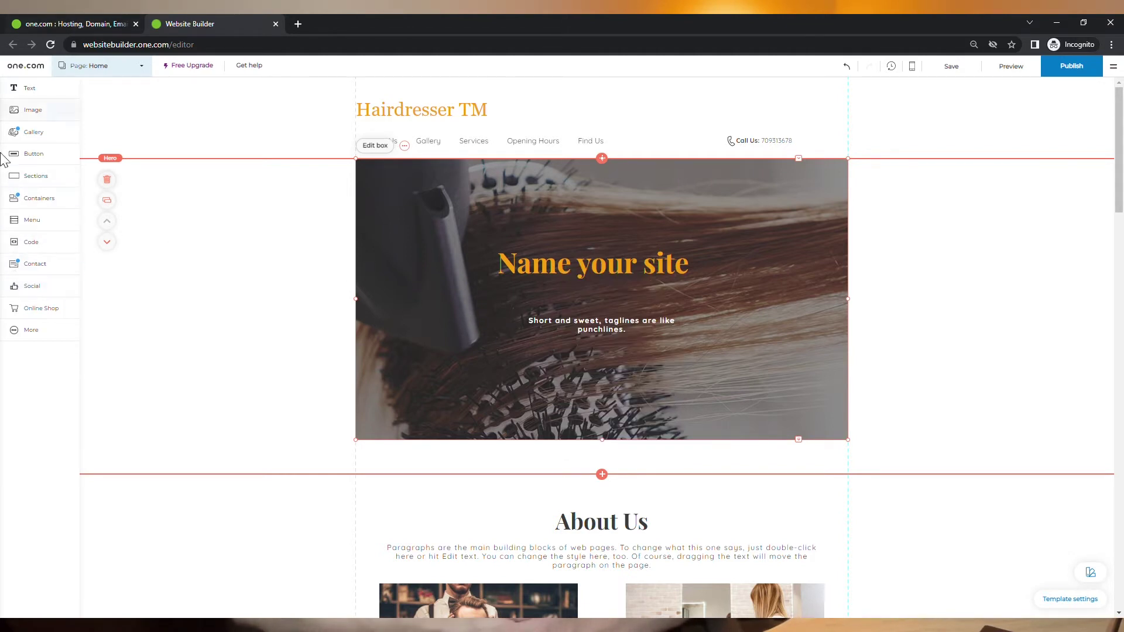
Step: Drop a Circle with image container onto the hero, shrink it, and centre it under the tagline
click(50, 202)
scroll(143, 266, down, 5)
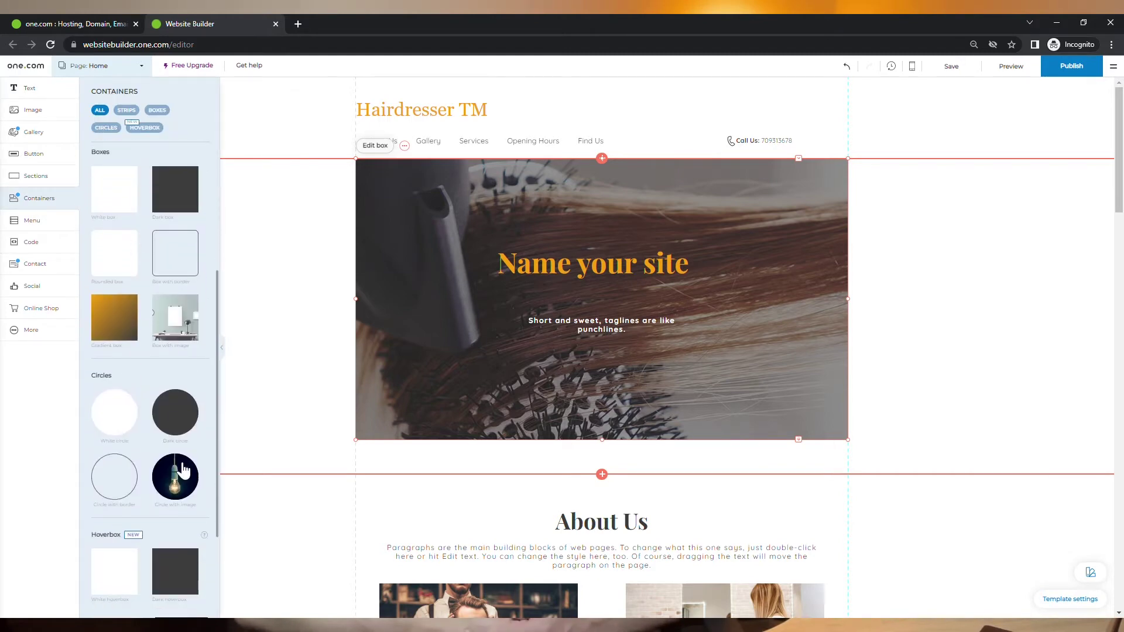
drag(185, 470, 607, 384)
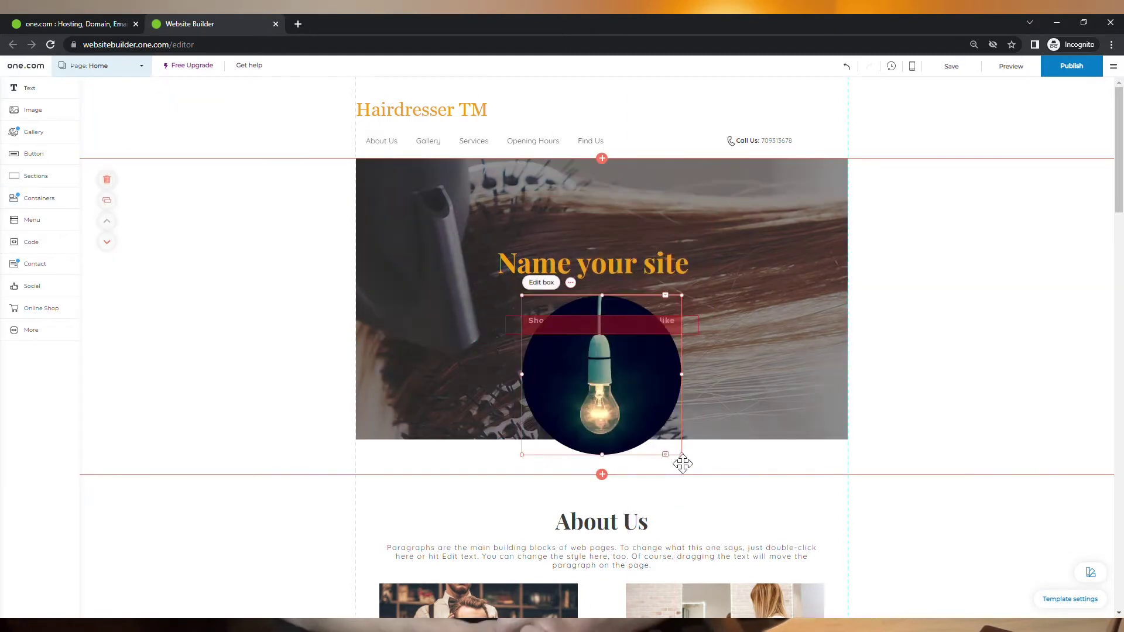
drag(688, 466, 635, 413)
drag(652, 343, 625, 361)
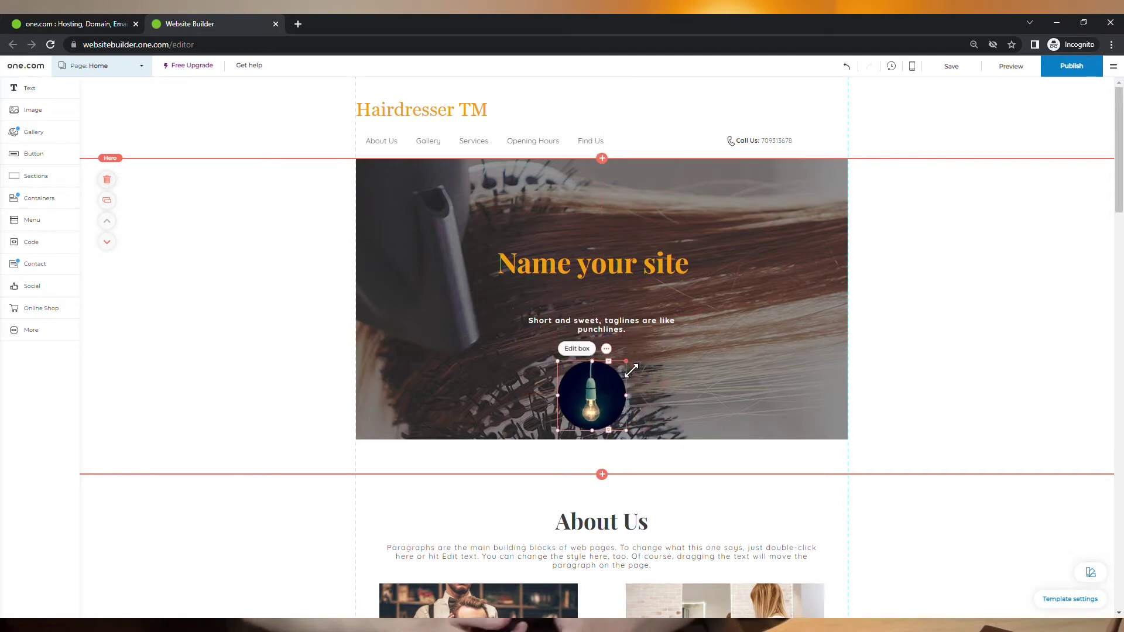
drag(601, 396, 624, 392)
click(685, 384)
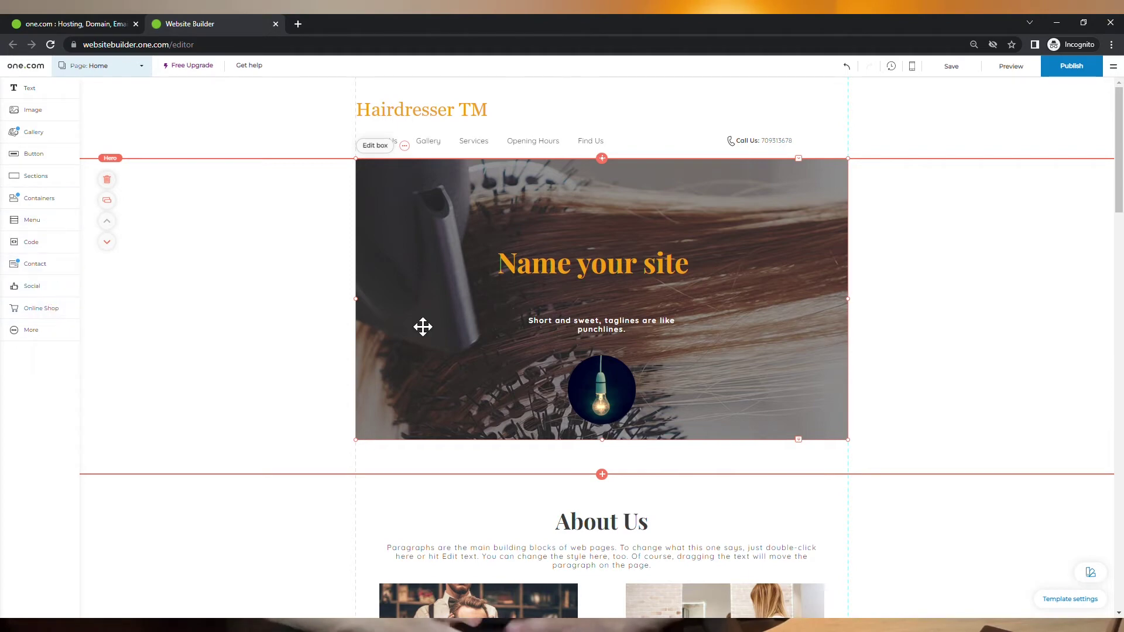
click(77, 24)
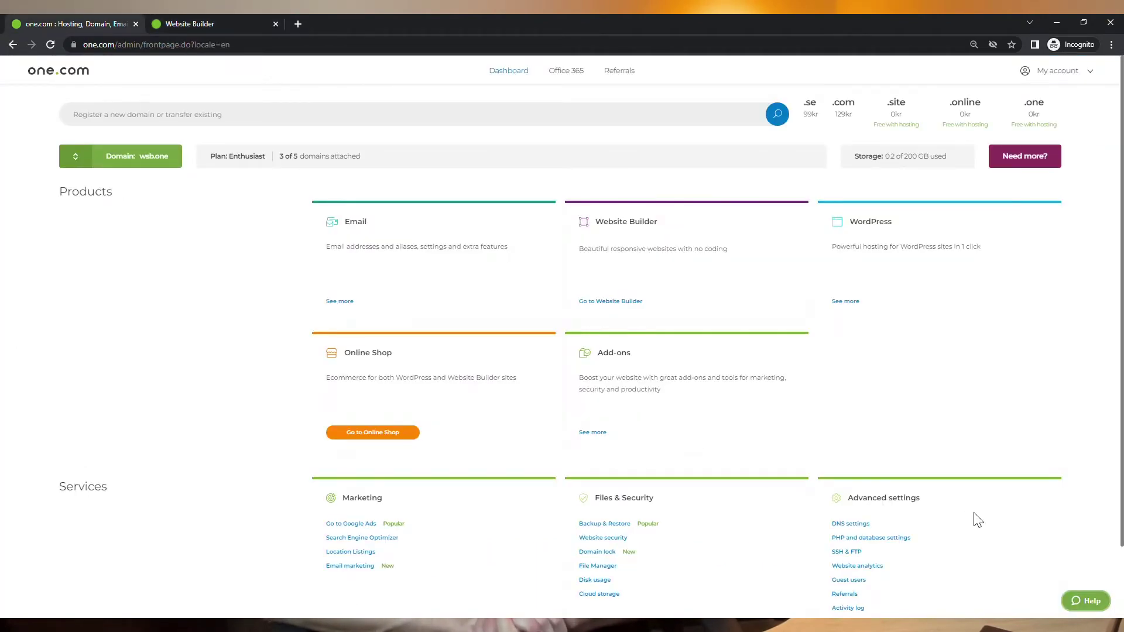
click(1088, 601)
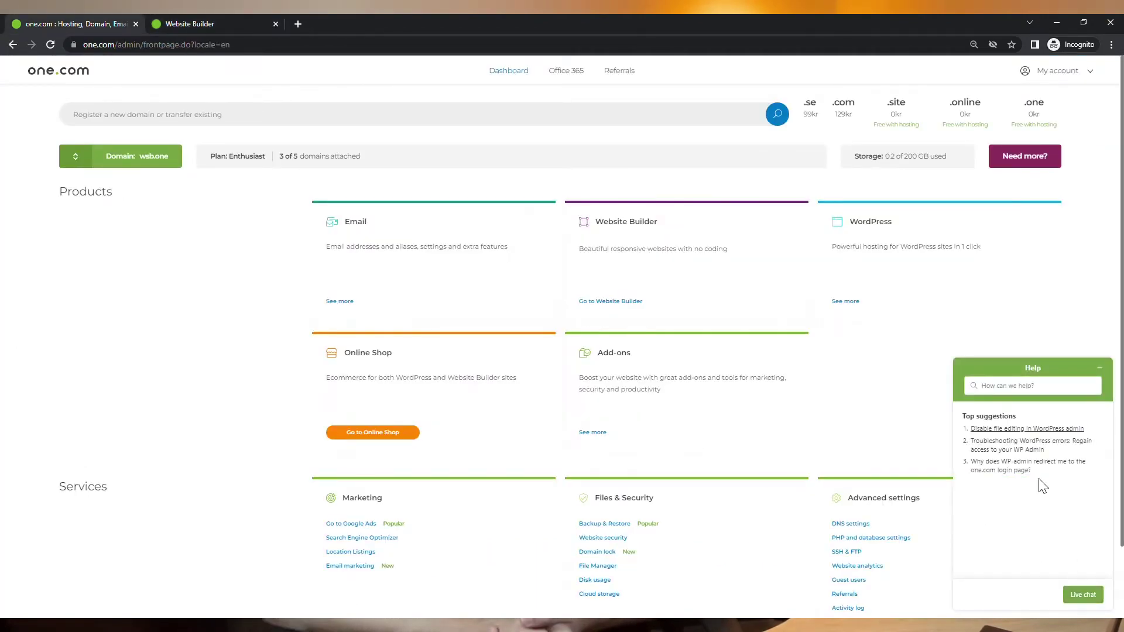
click(206, 24)
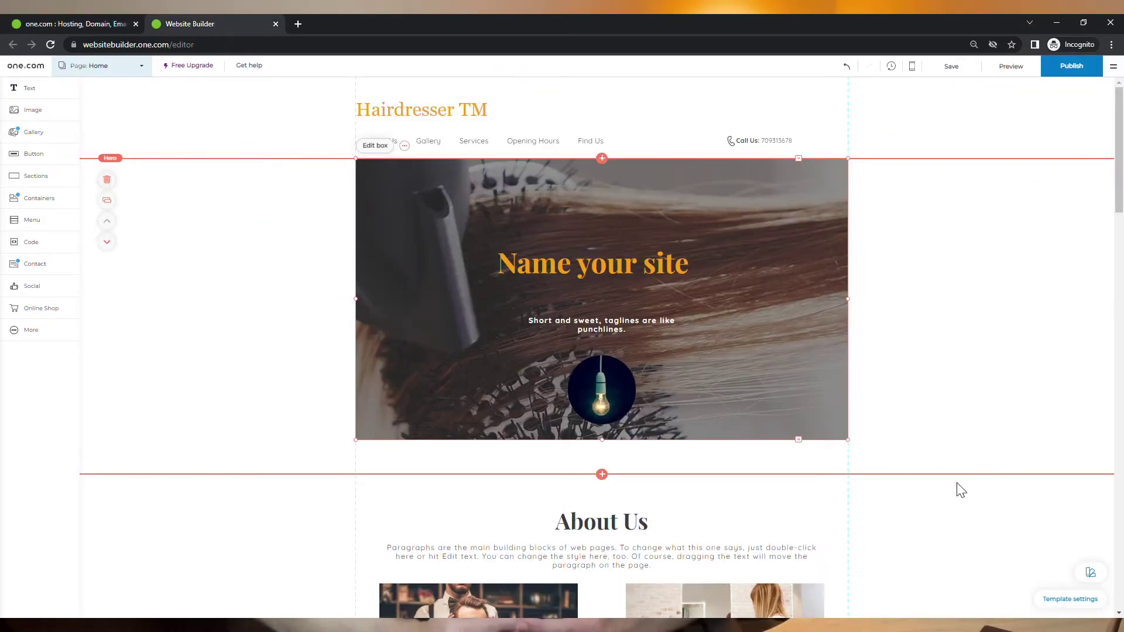
Step: Try Minimalist and Rustic colour themes, settle on teal and maroon Rustic, and keep the theme on
click(1090, 573)
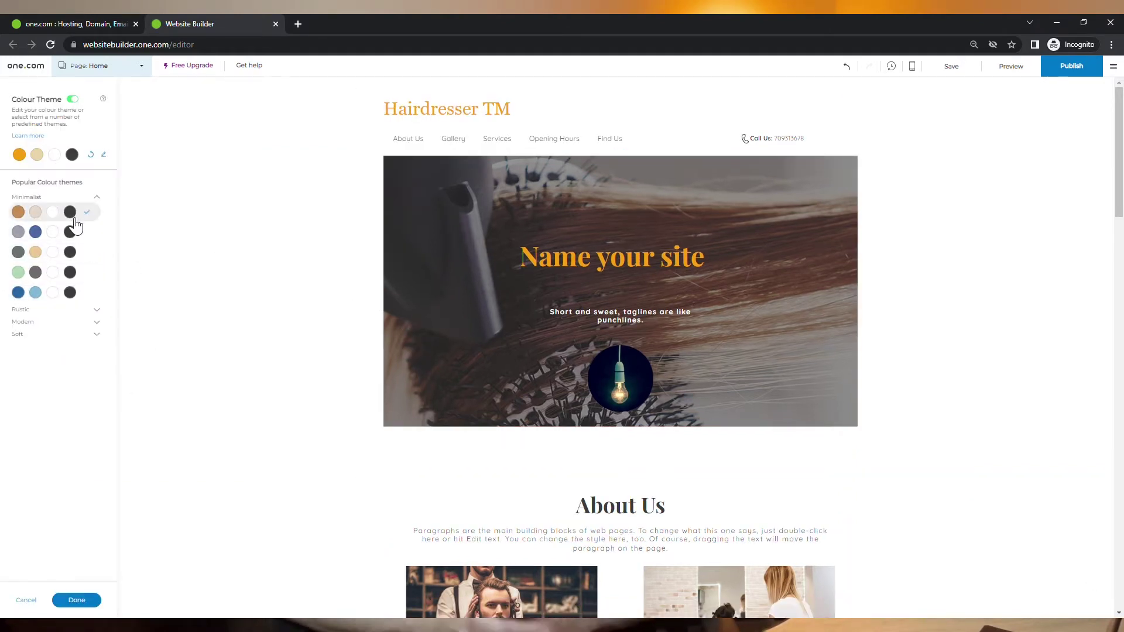
click(74, 222)
click(75, 237)
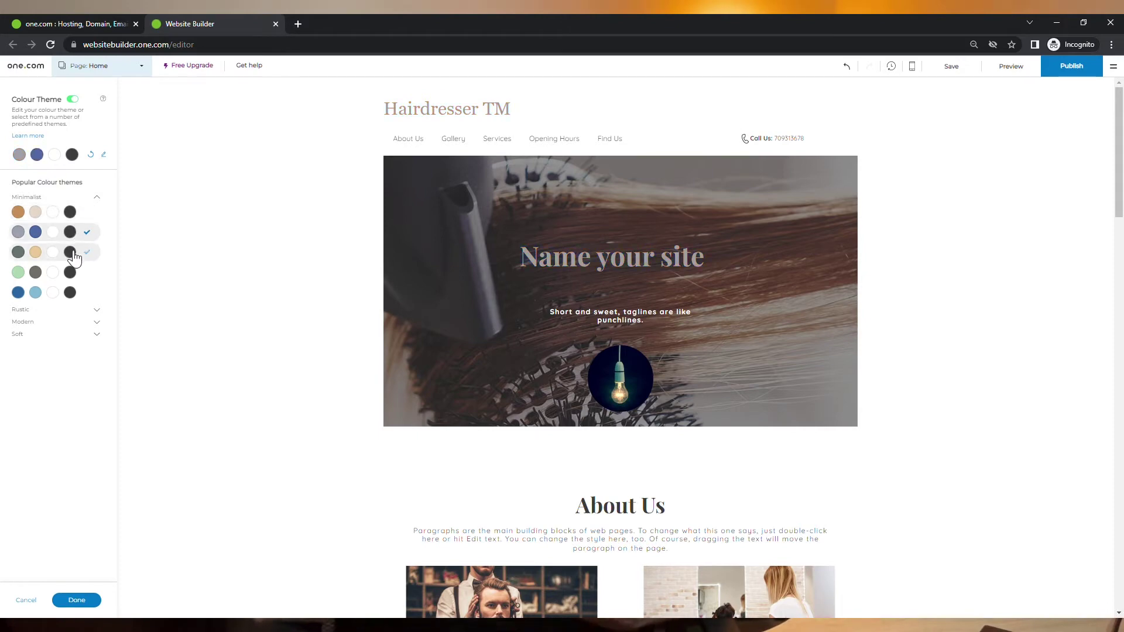
click(72, 257)
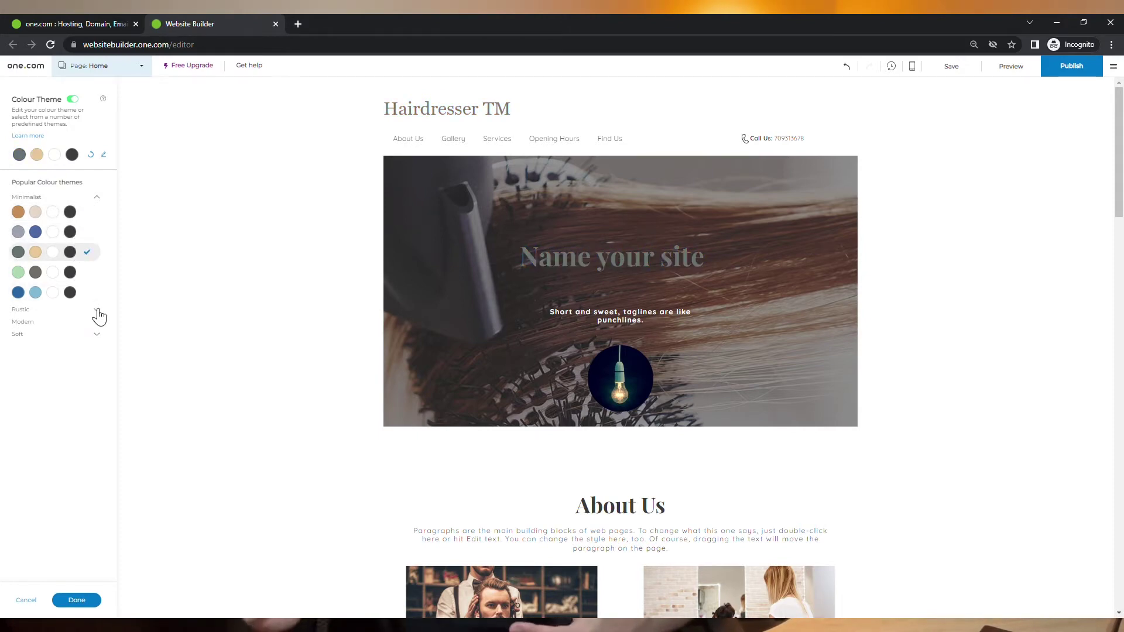
click(89, 310)
click(84, 263)
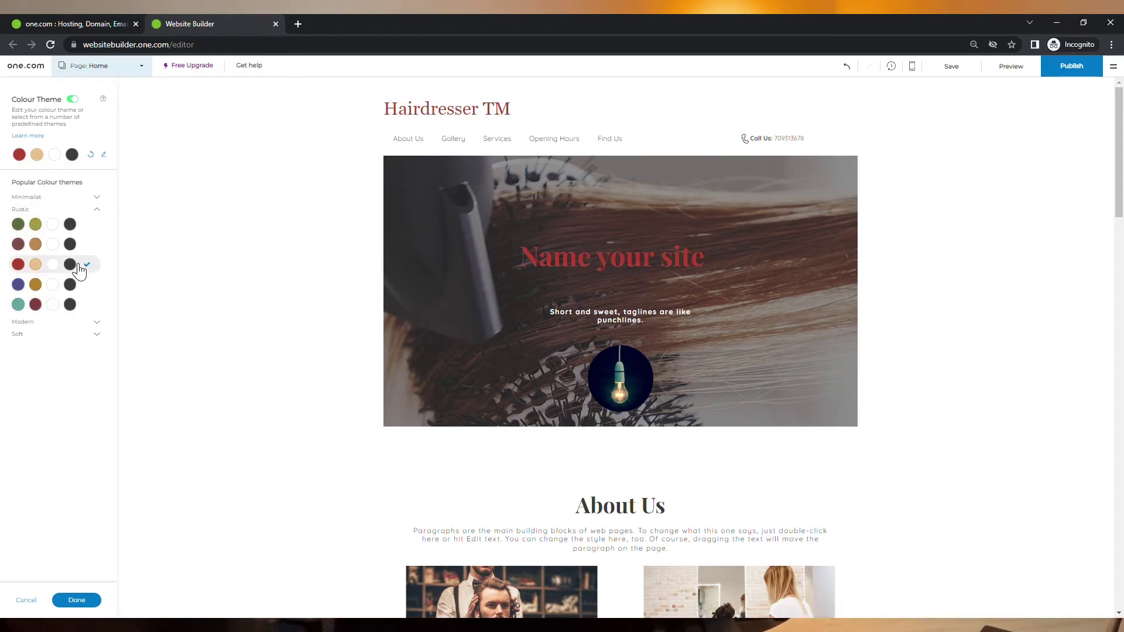
click(87, 312)
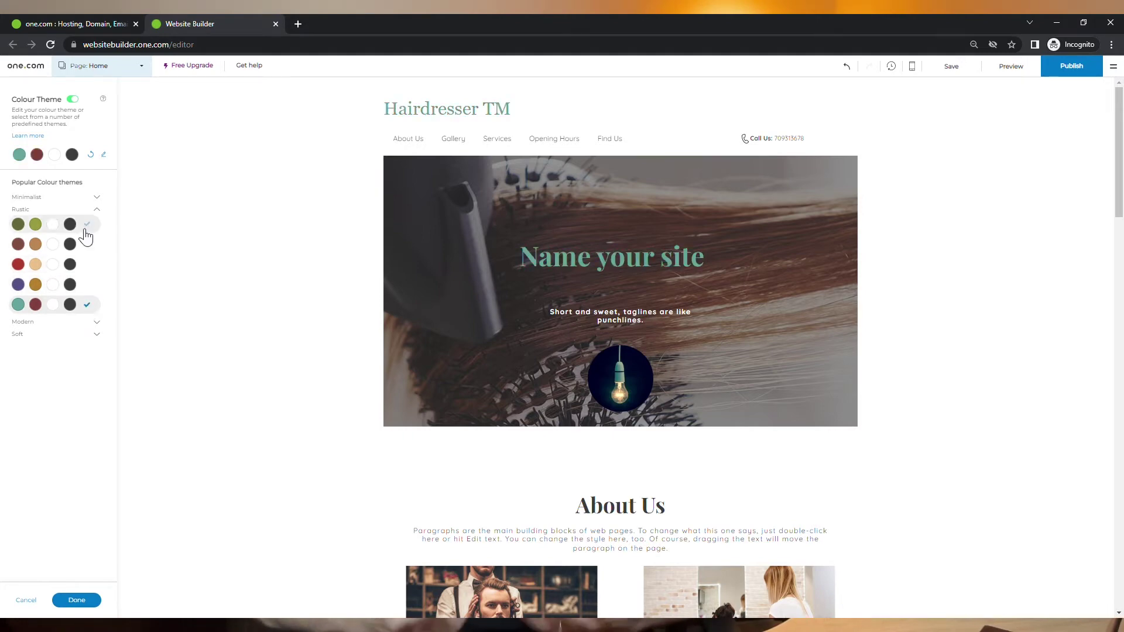
click(80, 103)
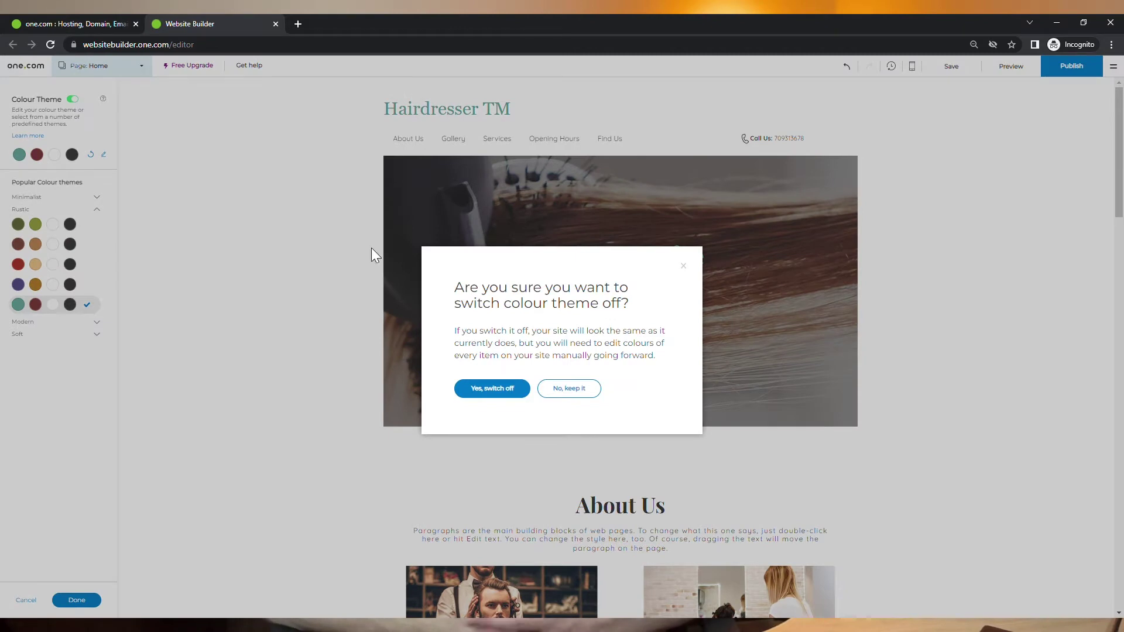
click(569, 388)
Step: Add a Primary button labelled 'Make a Reservation Now!' centred beneath the hero tagline
click(75, 604)
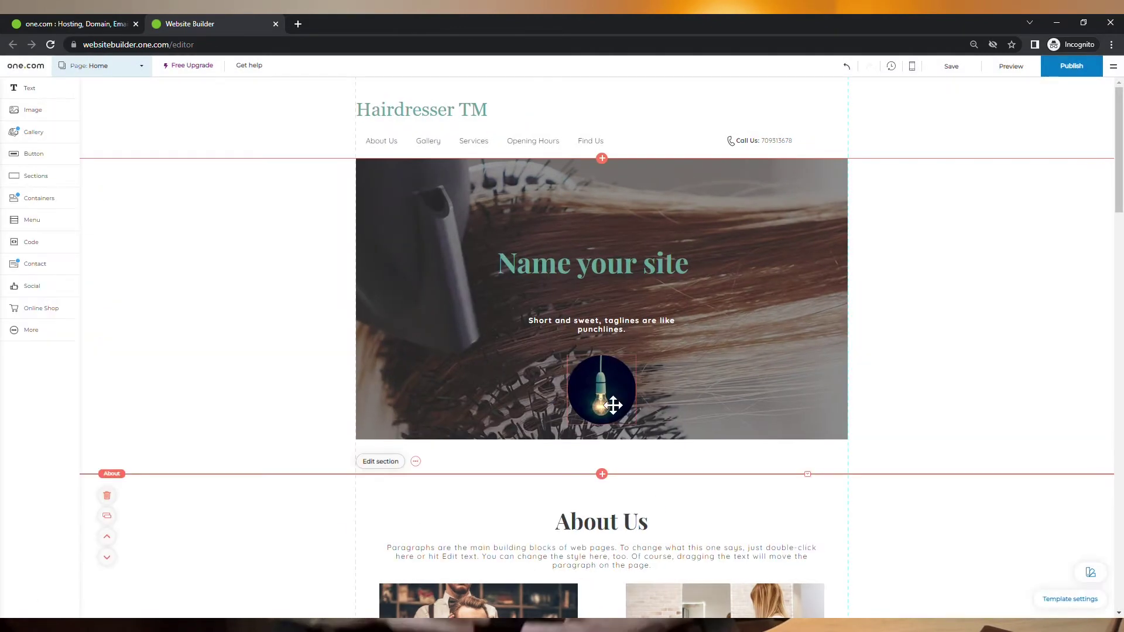
click(47, 156)
drag(150, 218, 612, 388)
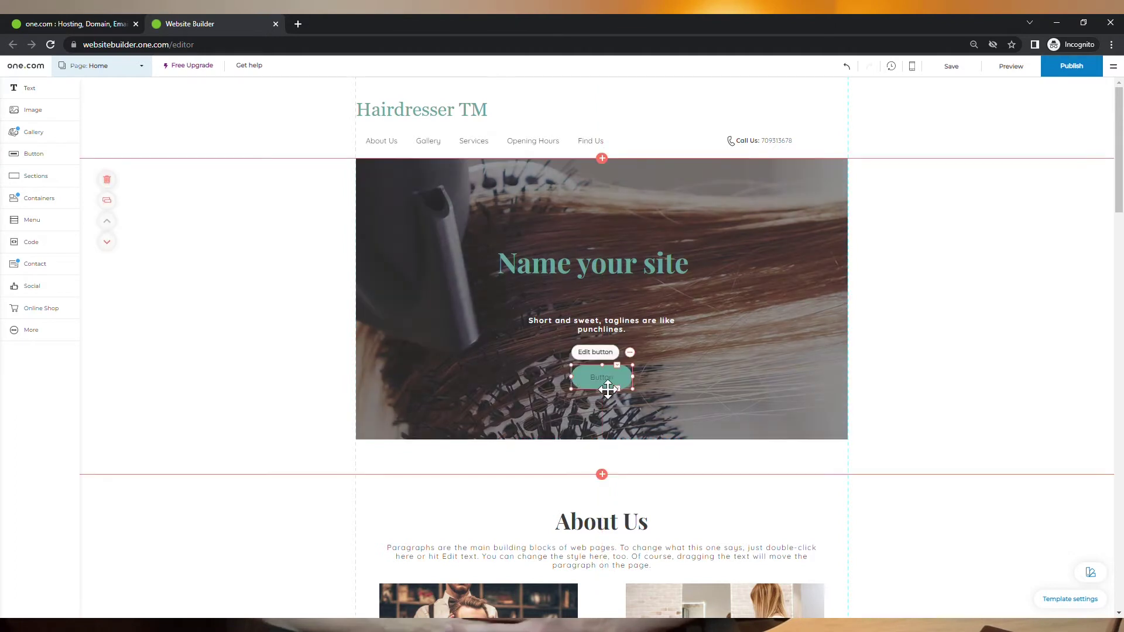
click(595, 352)
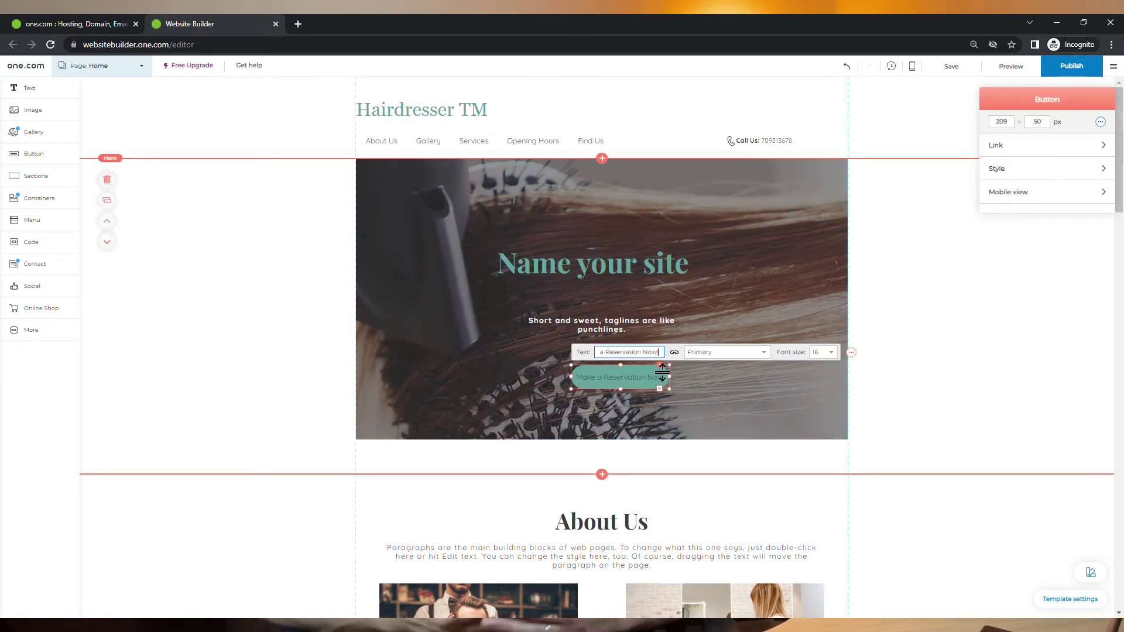
click(690, 410)
drag(640, 384, 619, 384)
Step: Review the new button's link and style settings
click(590, 354)
click(1021, 147)
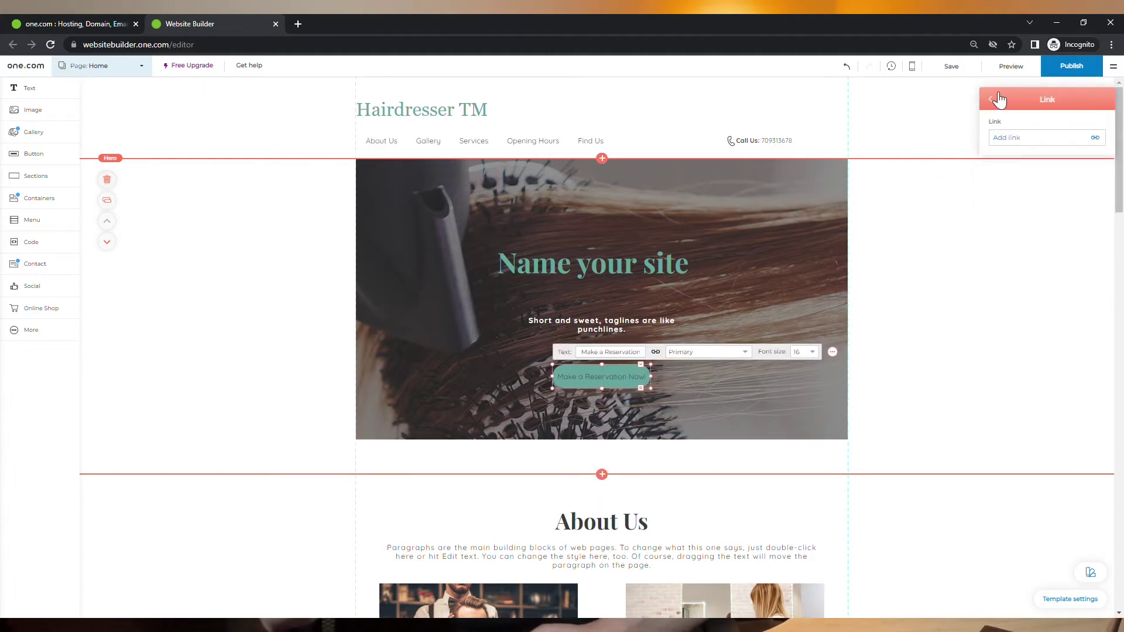
click(999, 101)
click(1024, 171)
click(1020, 146)
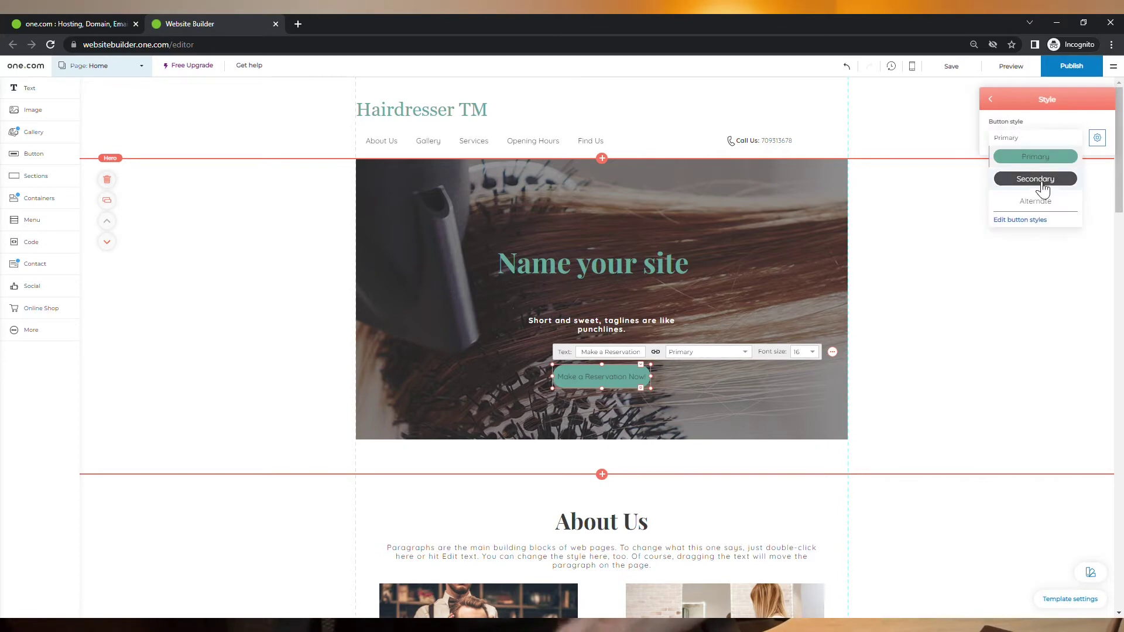
Step: Browse the template's text, link, menu, button and table styles, then close the style editor
click(1030, 220)
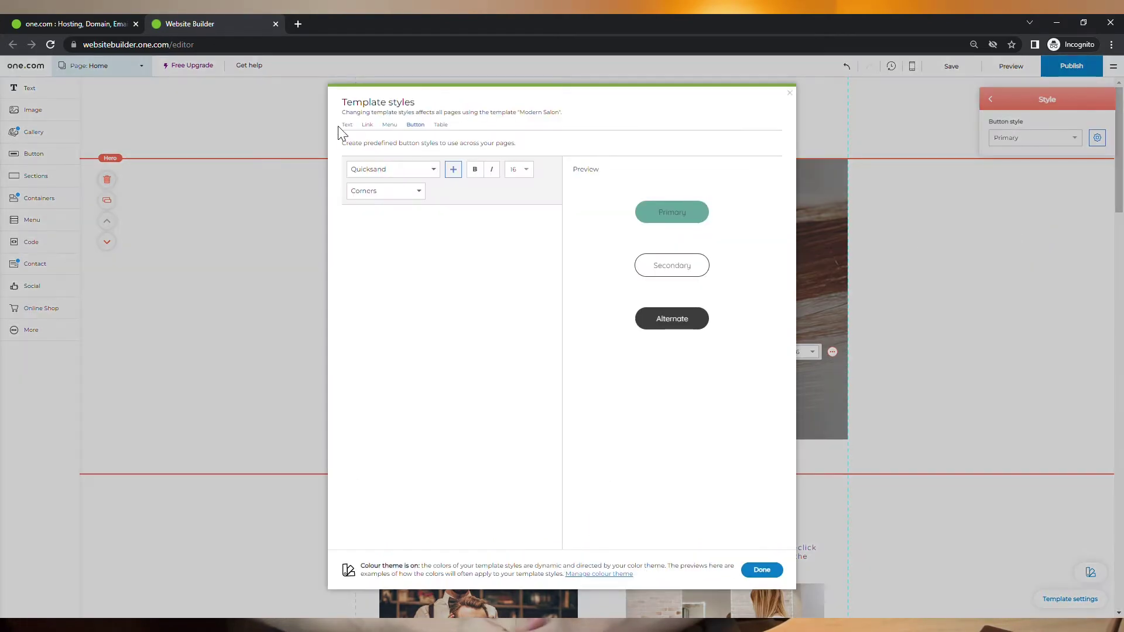
click(348, 125)
click(368, 126)
click(390, 125)
click(416, 125)
click(442, 125)
click(762, 570)
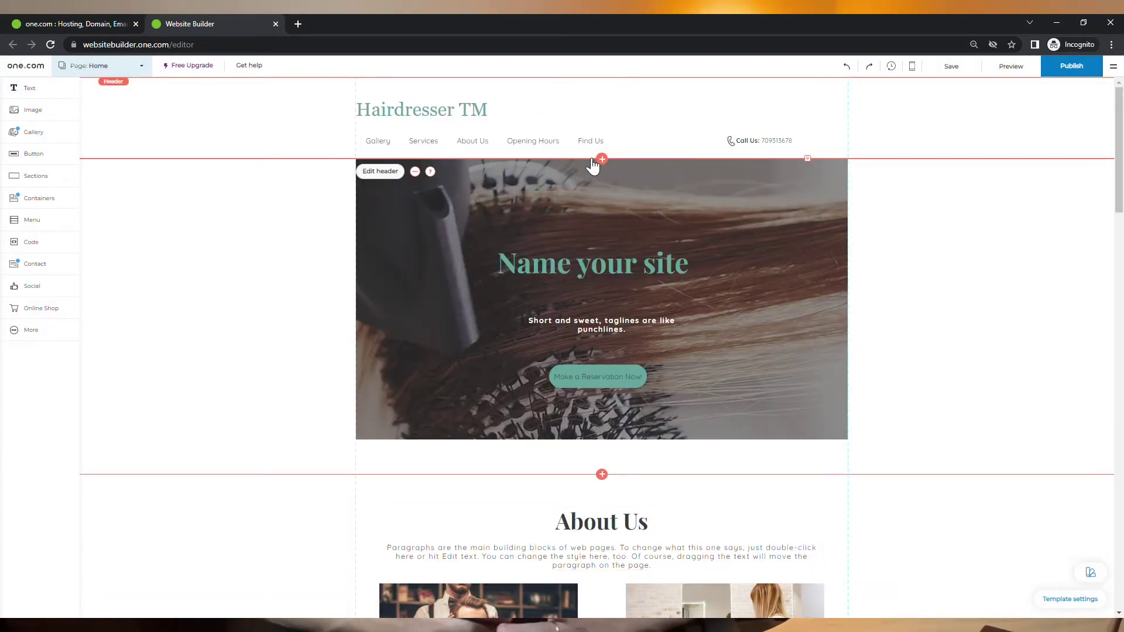
Step: Hide the Services link from the navigation menu through Manage menu
scroll(595, 169, down, 1)
scroll(594, 176, down, 20)
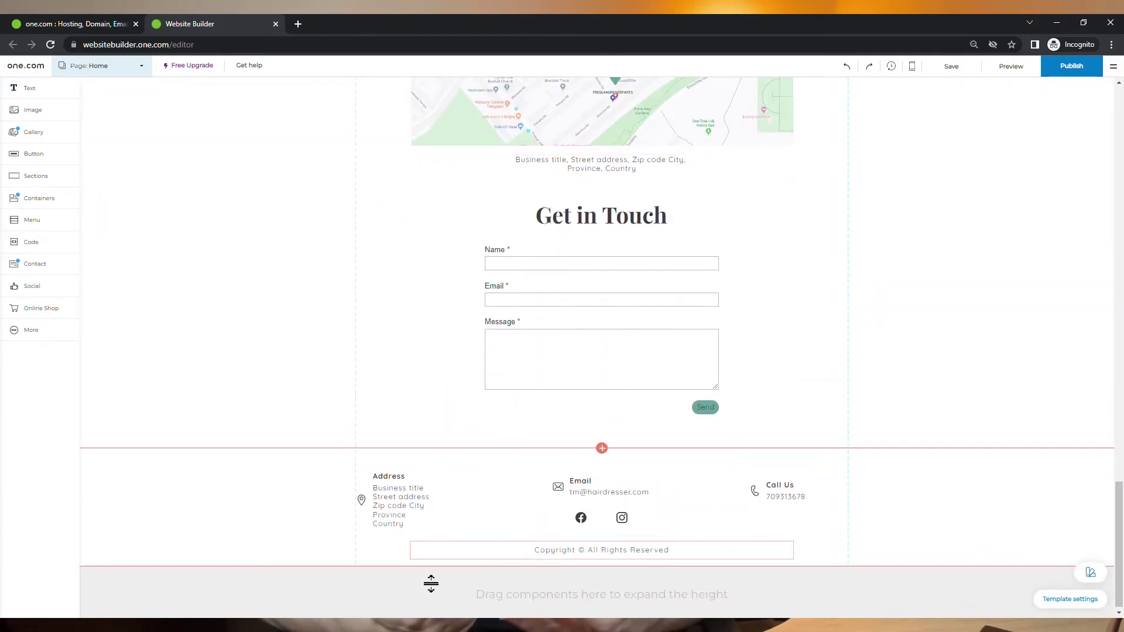
scroll(625, 520, up, 20)
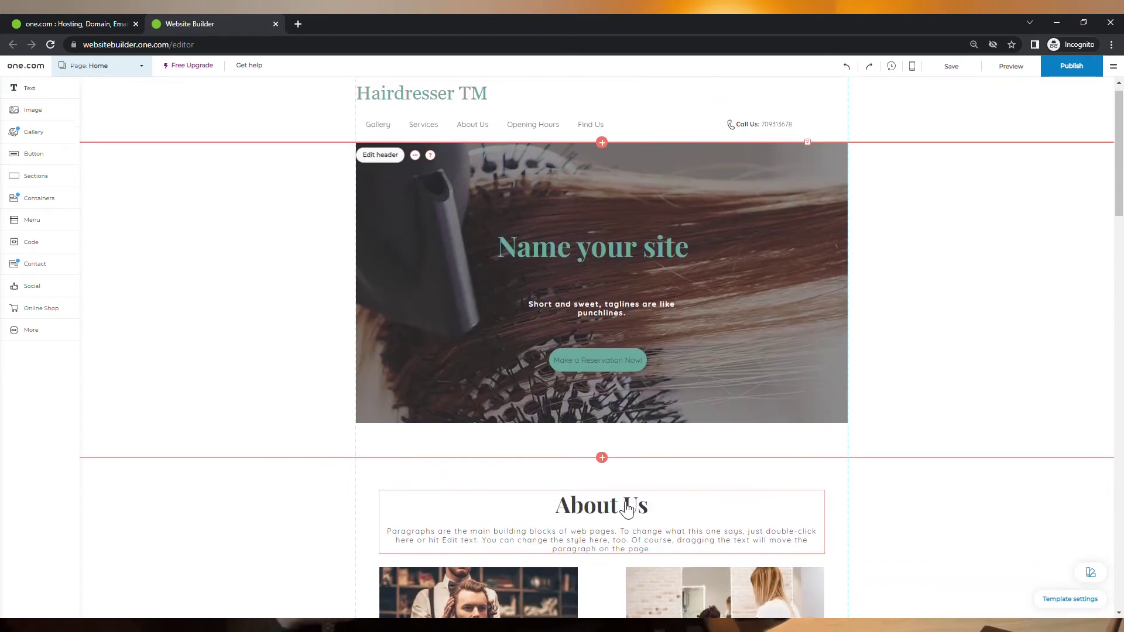
click(474, 133)
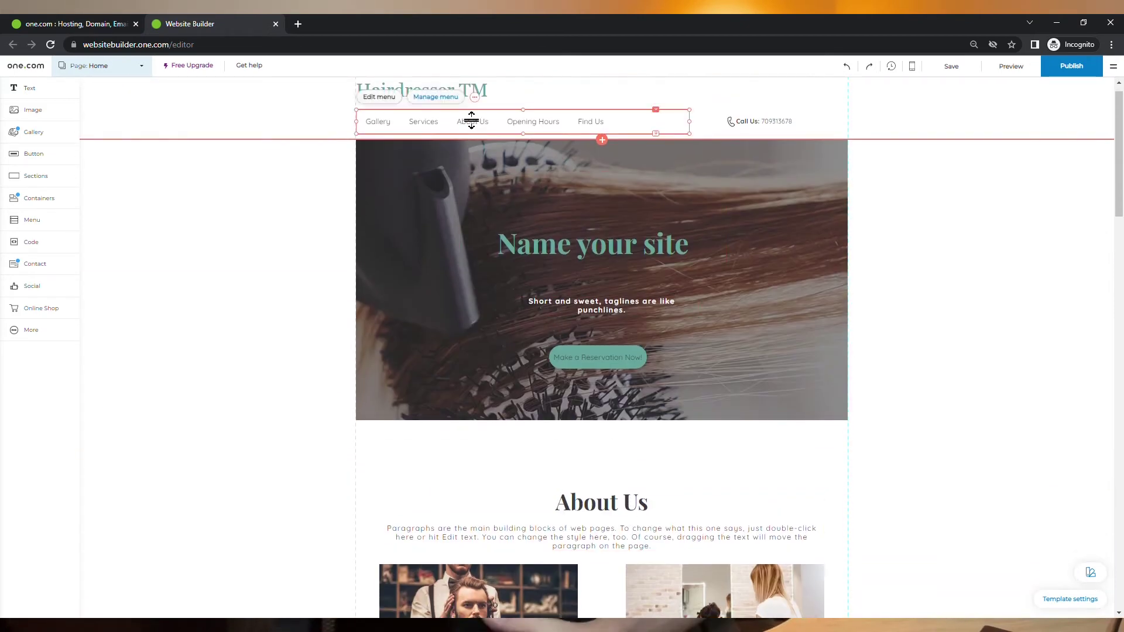
click(450, 103)
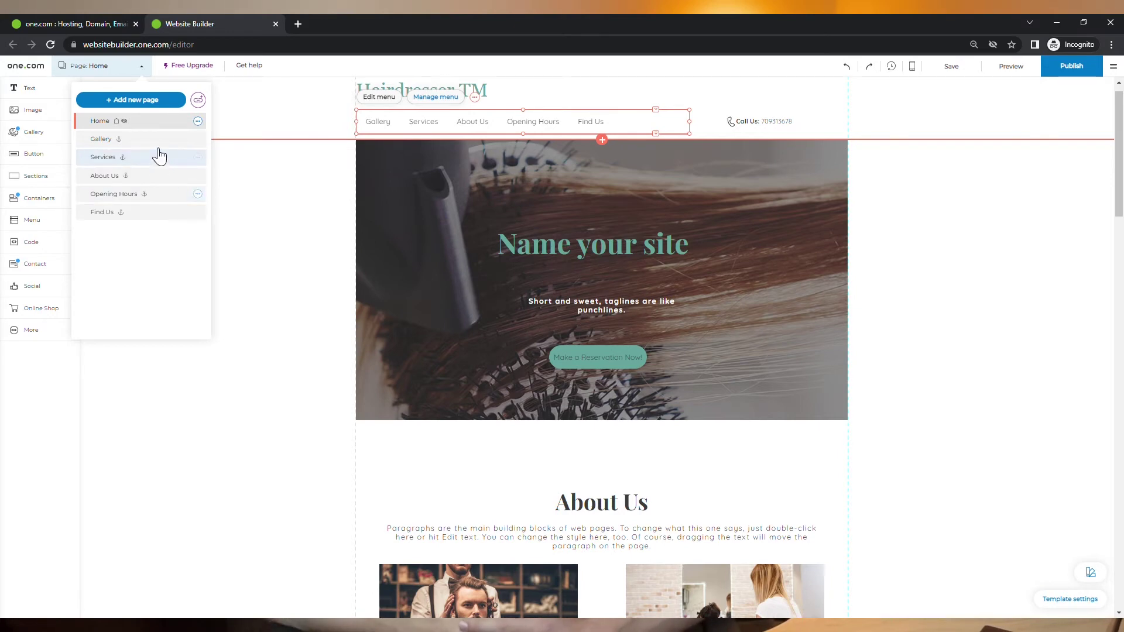
click(198, 158)
click(232, 197)
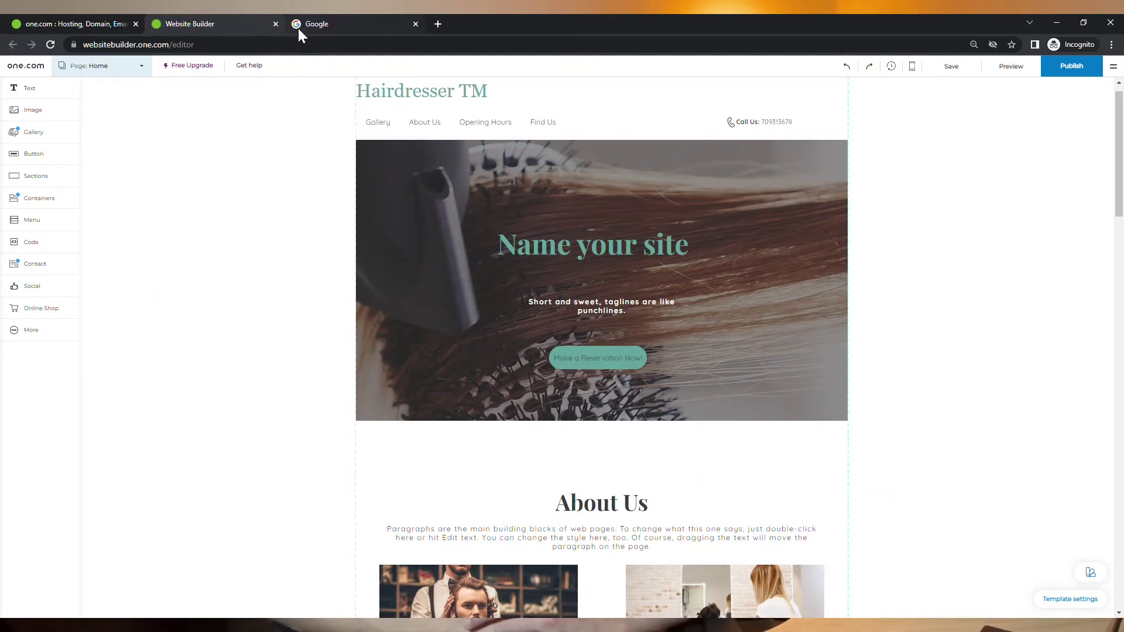
Step: In the website settings, set the scissors image 2.png as the favicon
click(27, 340)
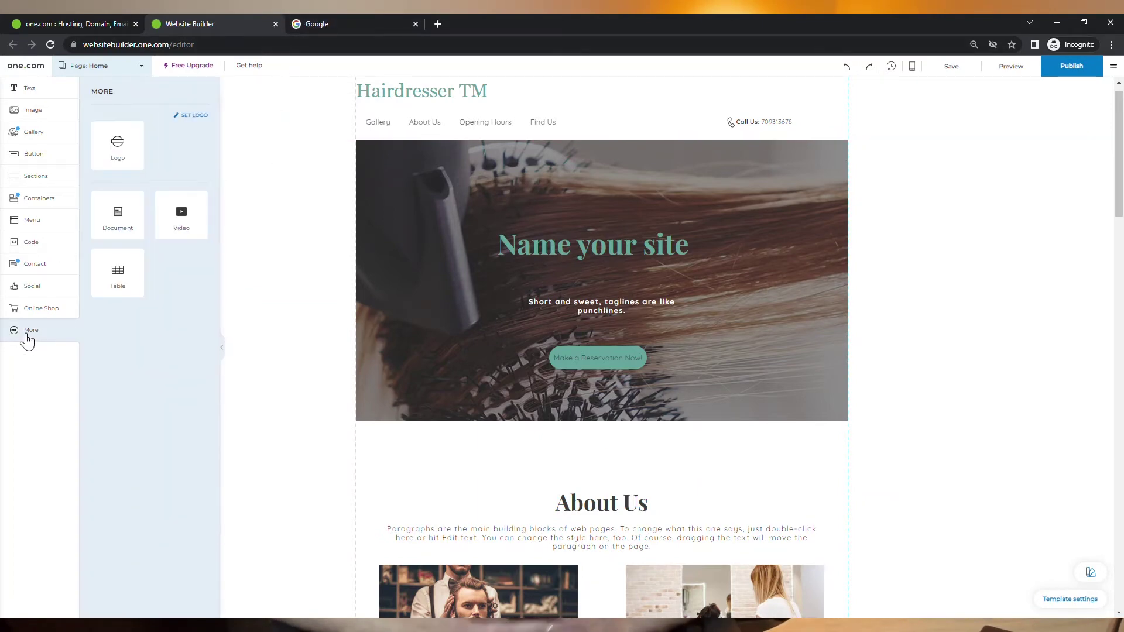
click(195, 116)
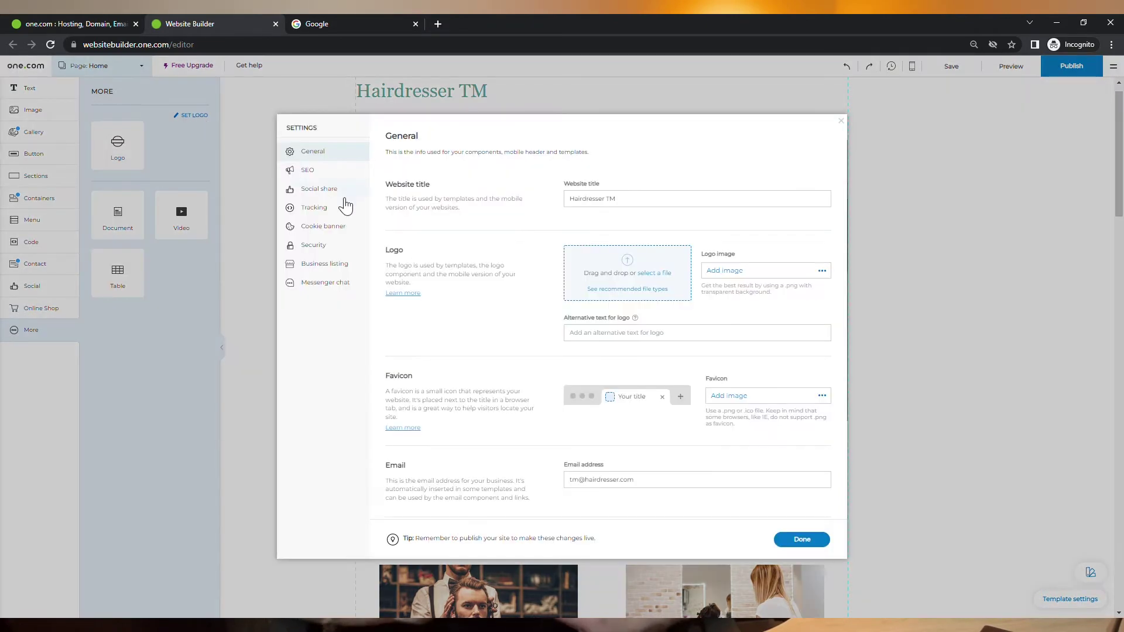
click(756, 401)
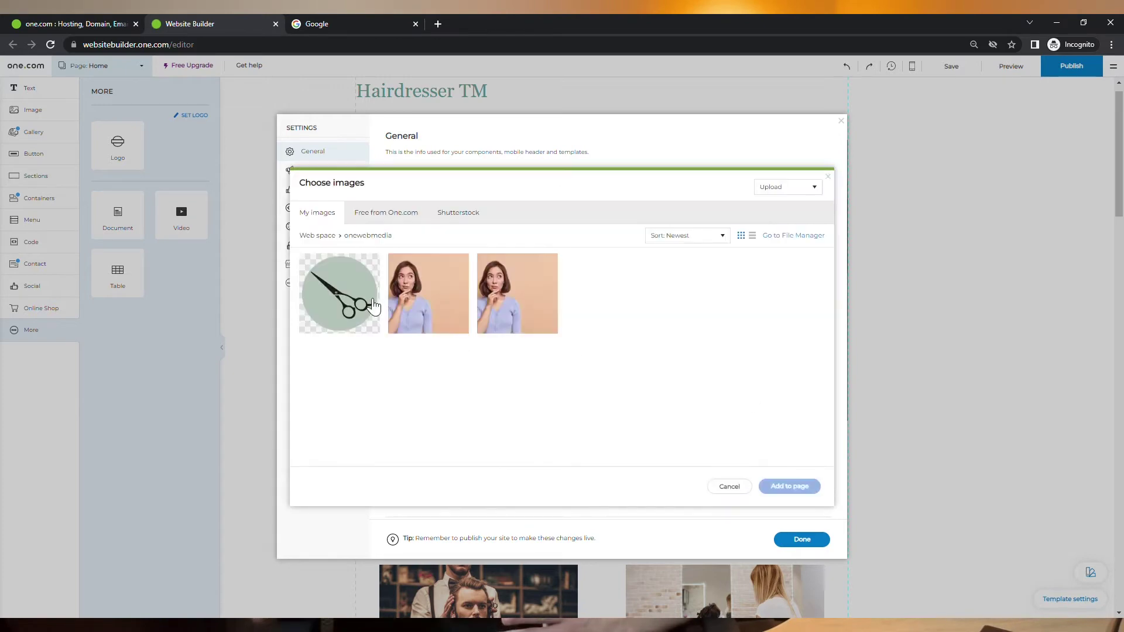
click(324, 296)
click(799, 489)
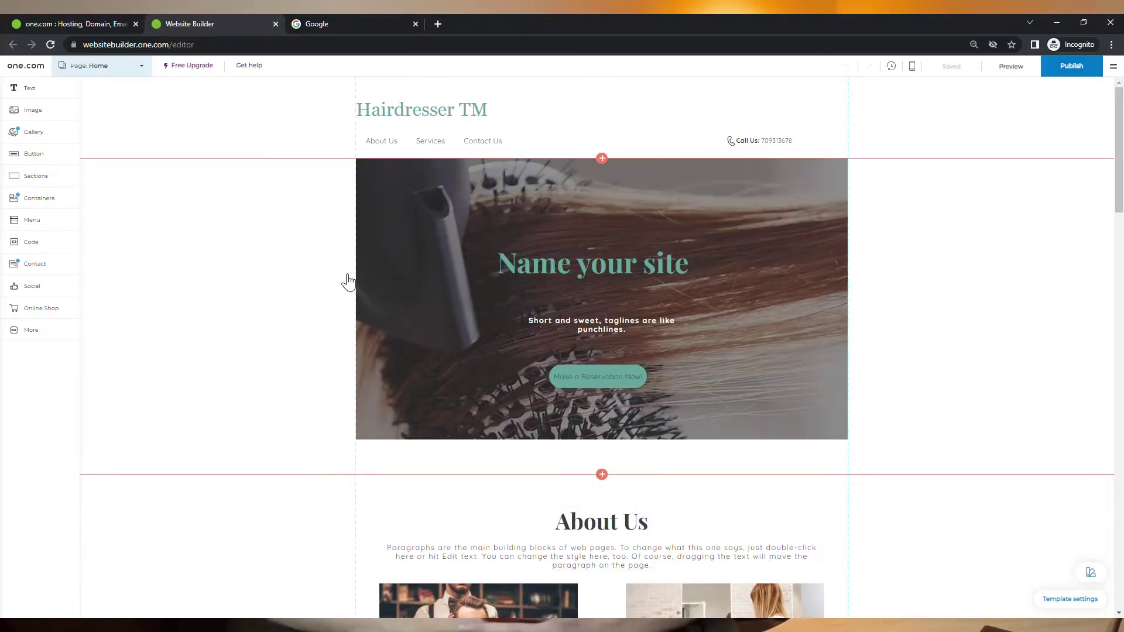
Step: Delete the Services page from the site's page list
click(140, 67)
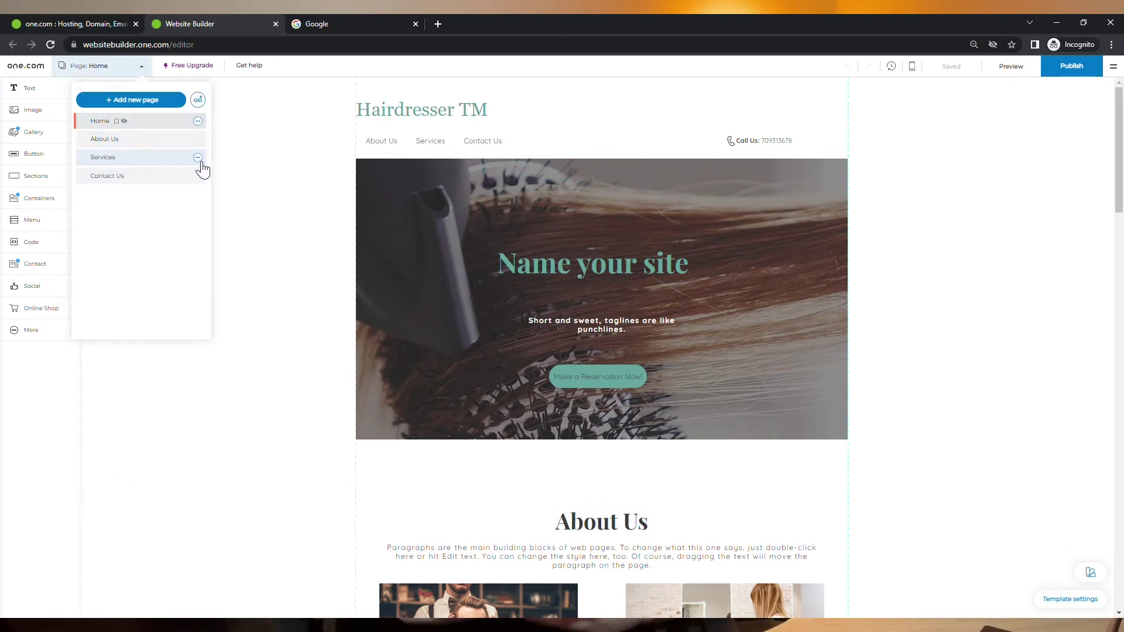
click(199, 158)
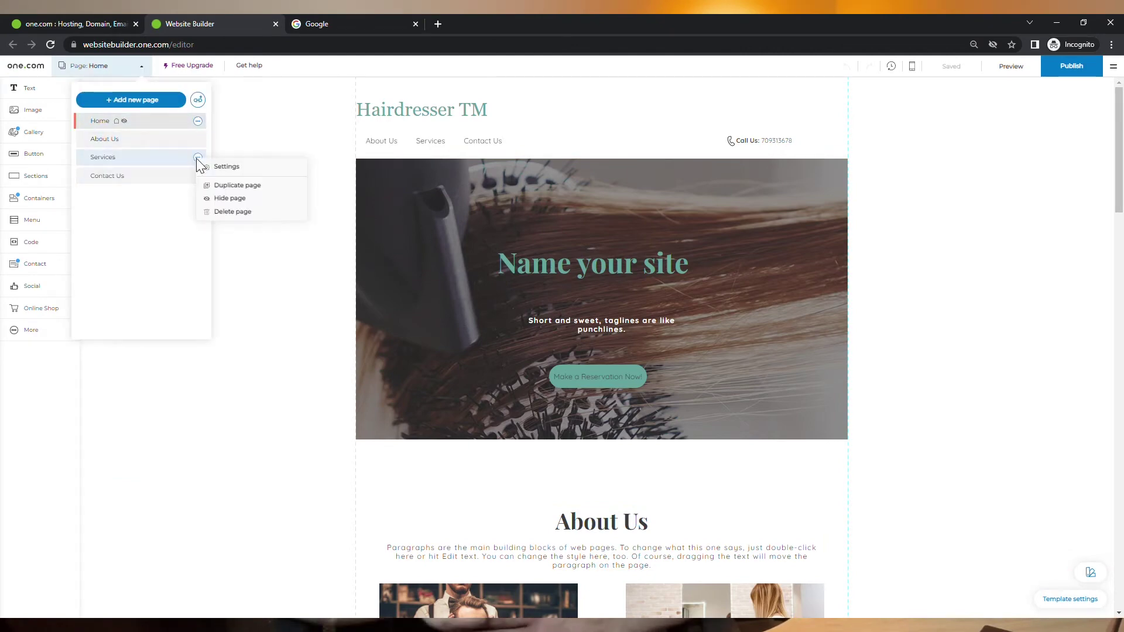
click(235, 210)
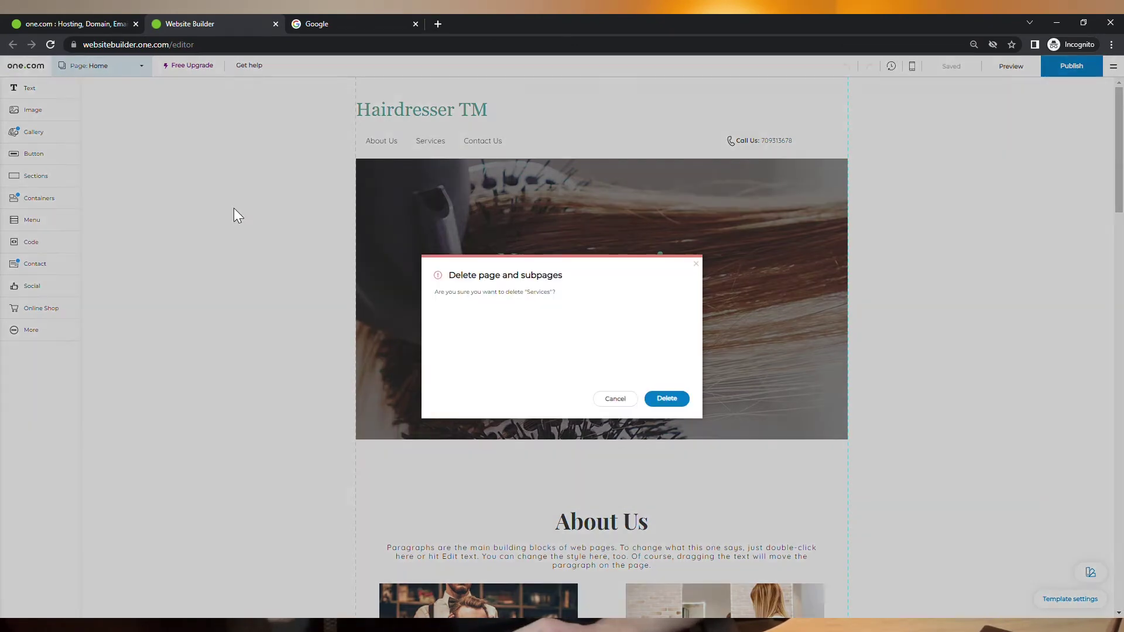
click(668, 399)
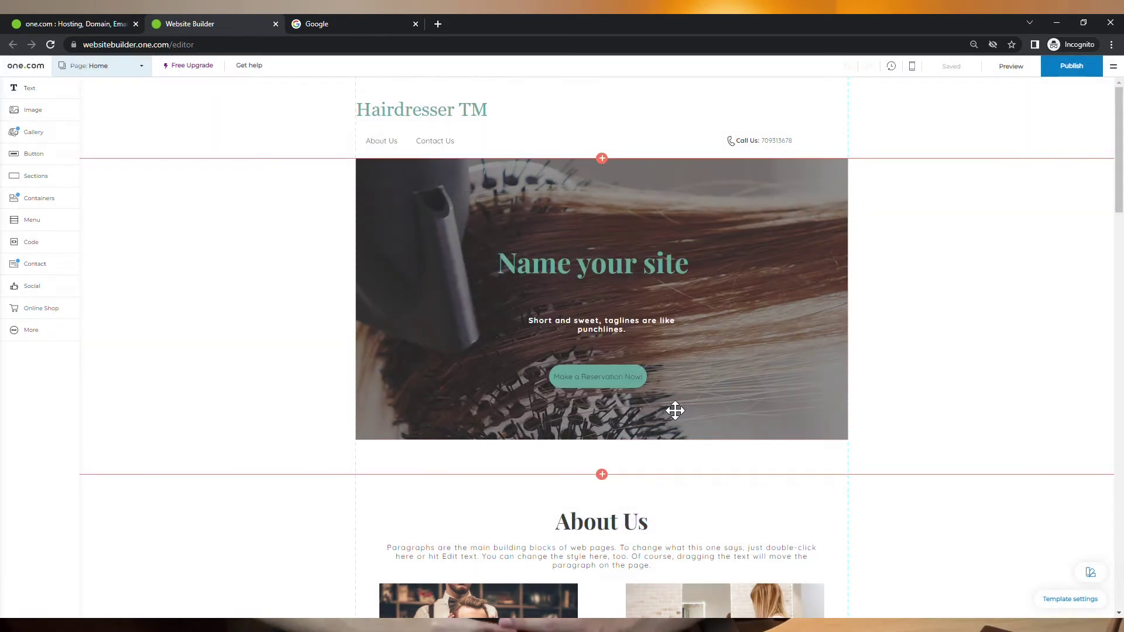
Step: Add a Prices page from the 'Service list with prices' template
click(142, 67)
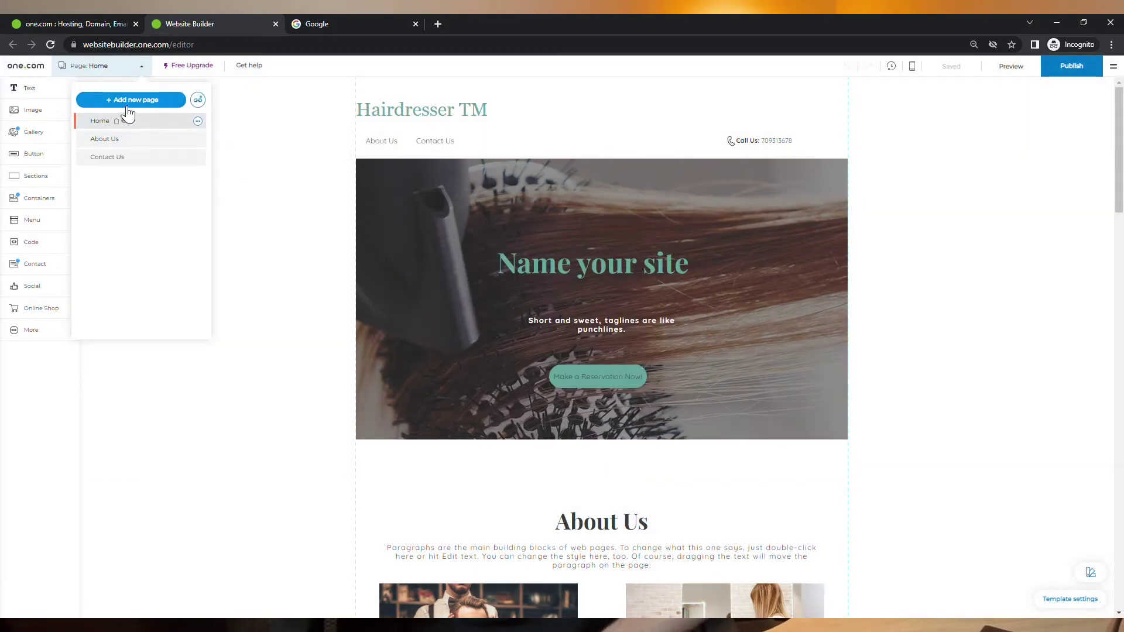
click(165, 103)
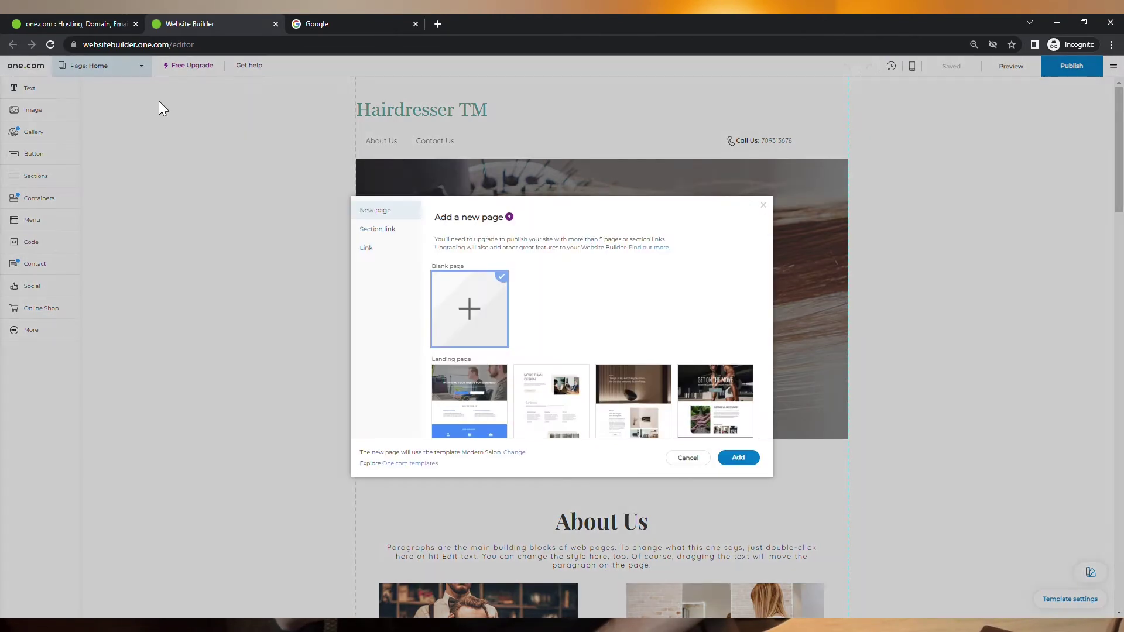
scroll(585, 342, down, 5)
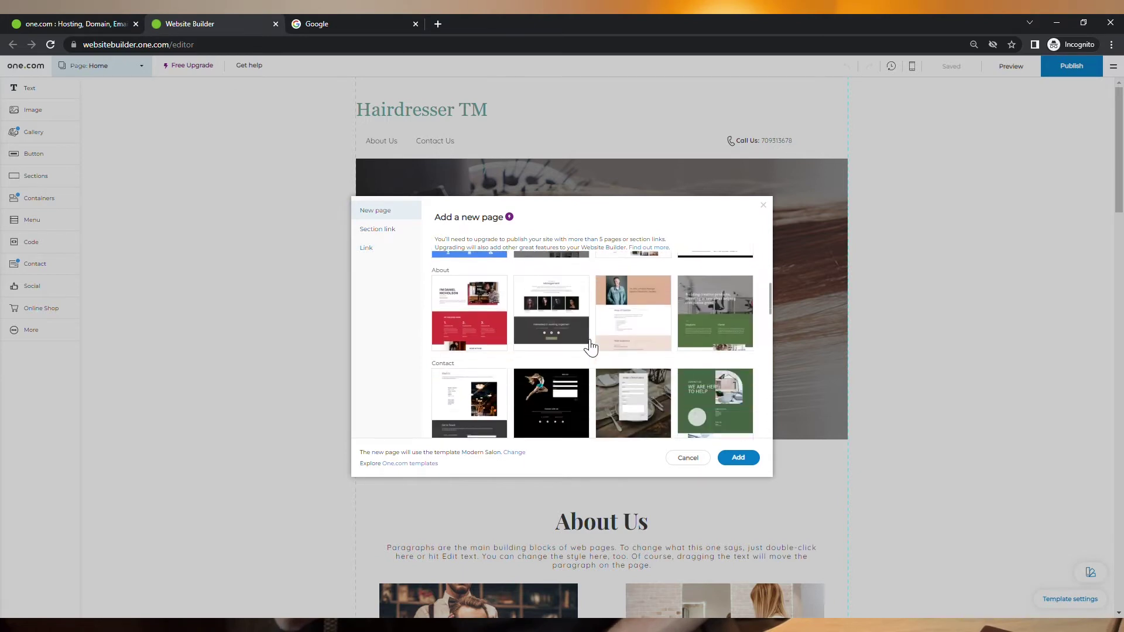
scroll(589, 346, down, 6)
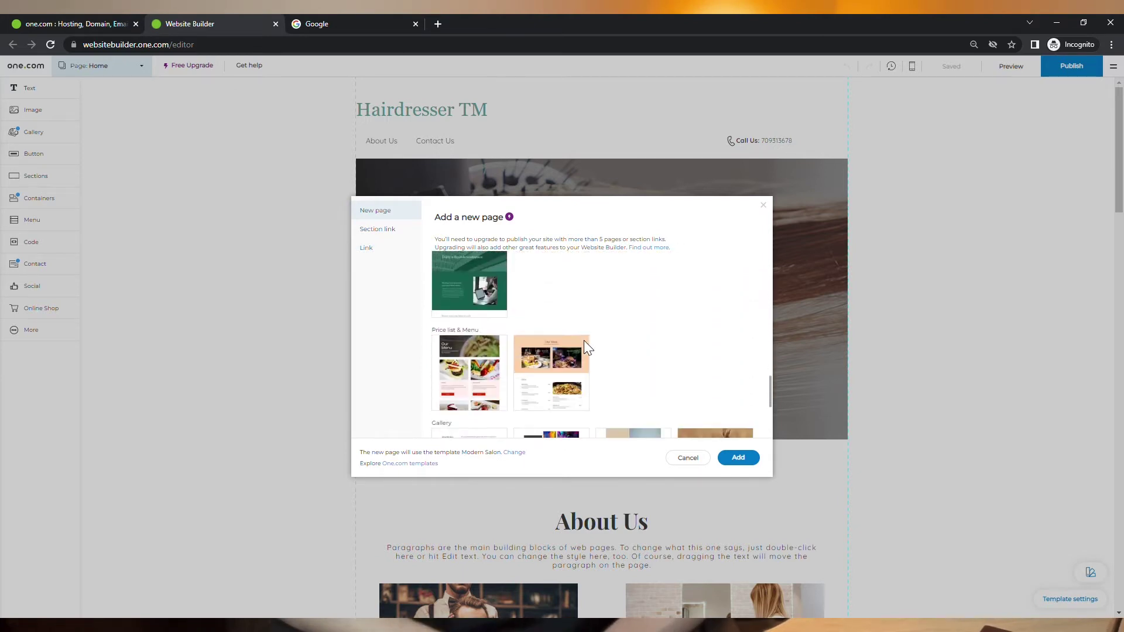
scroll(589, 351, up, 4)
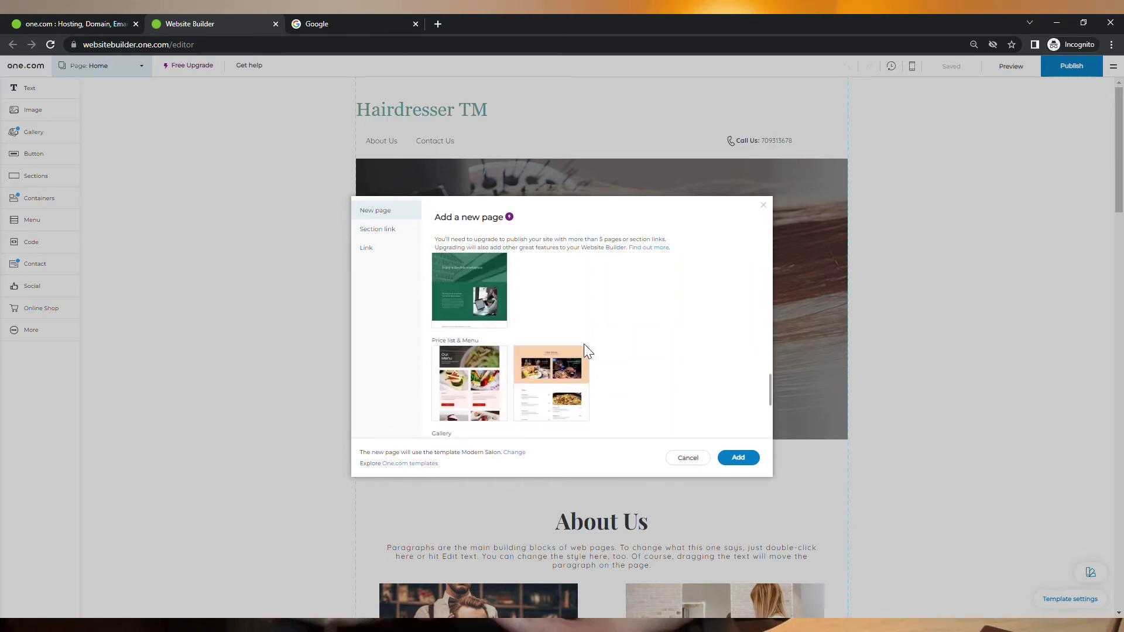
mouse_move(716, 326)
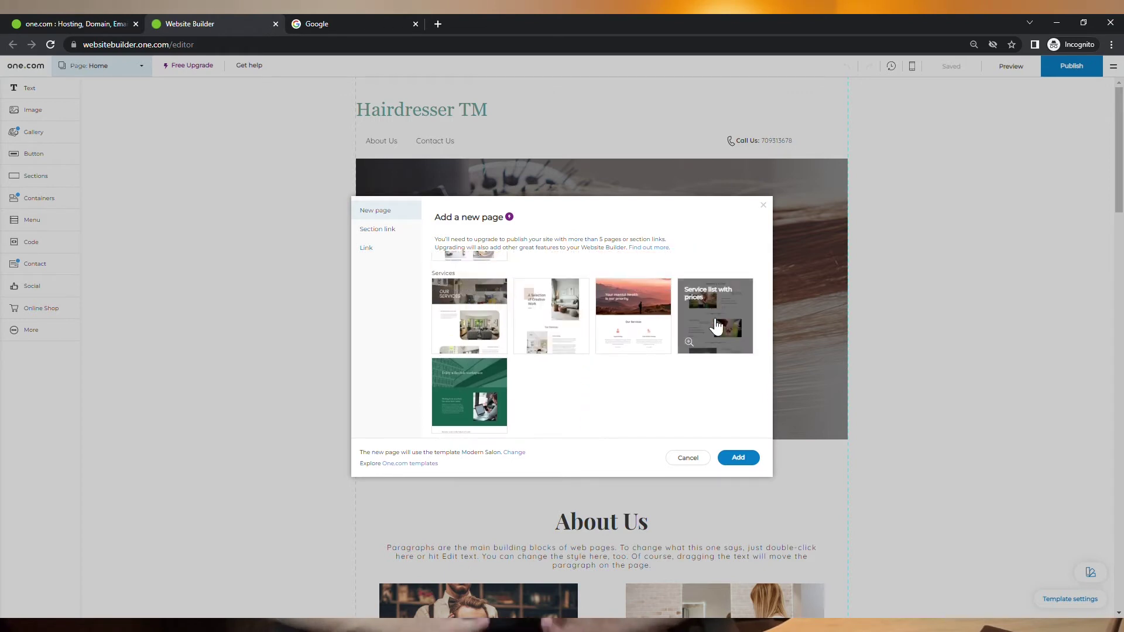
click(745, 458)
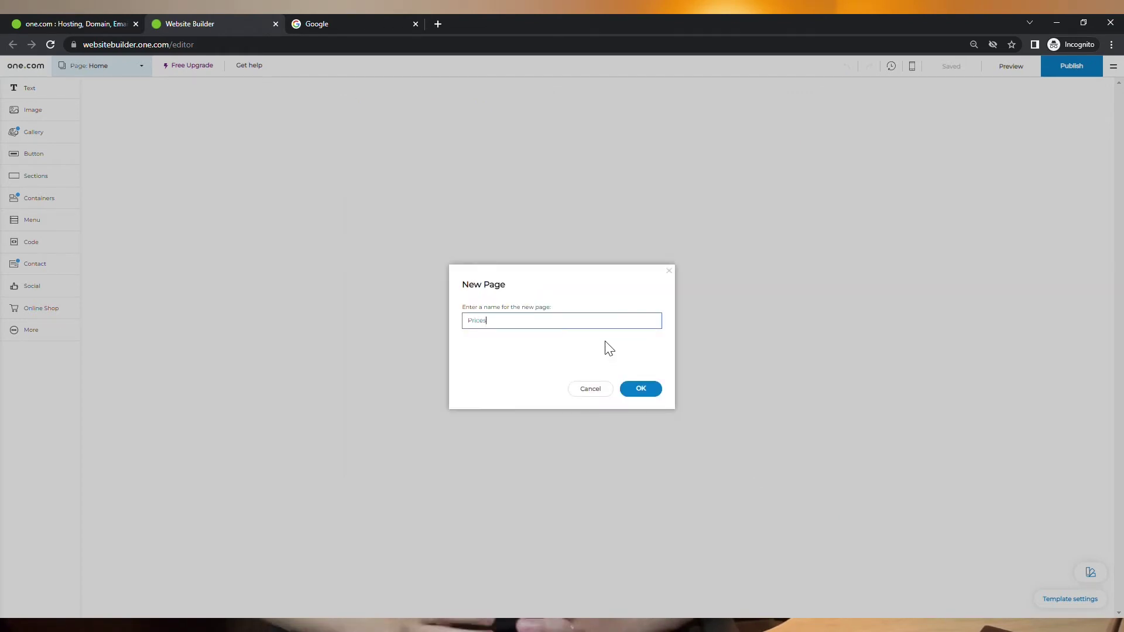
click(652, 394)
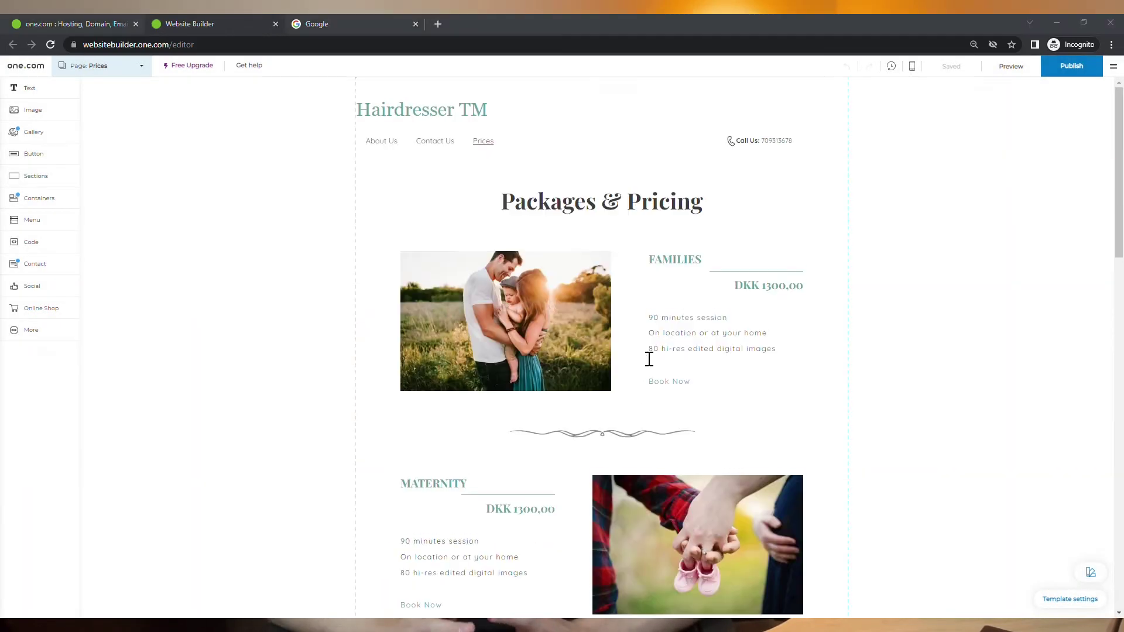
Step: Duplicate the Prices page as a new page named 'Prices Kids' and bring up the section templates
click(145, 73)
click(198, 176)
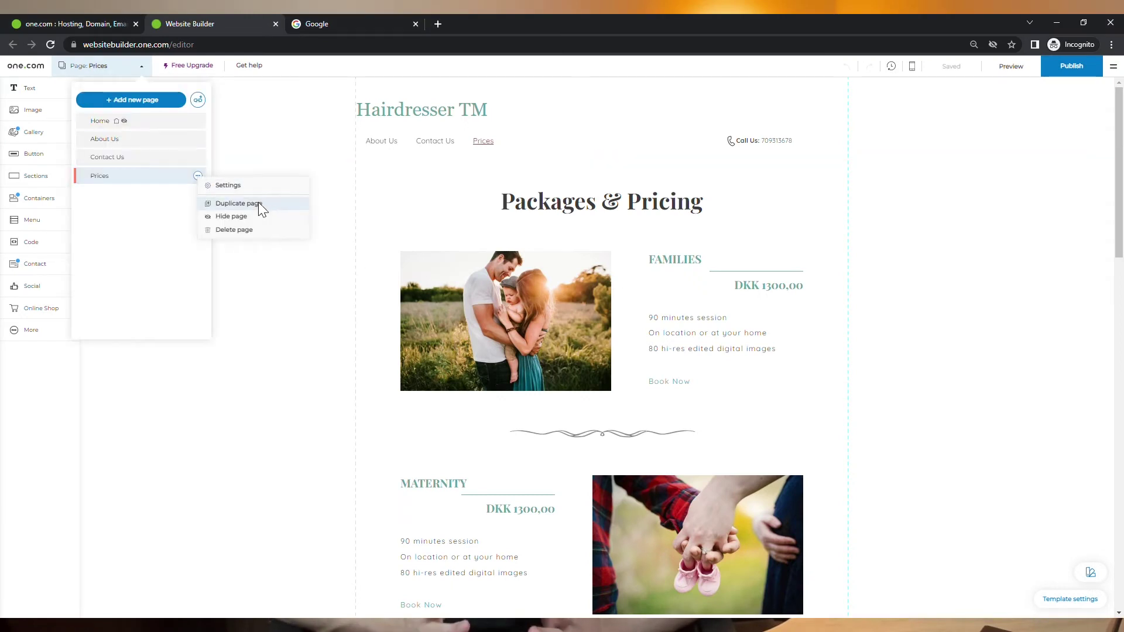
click(258, 202)
text(Prices)
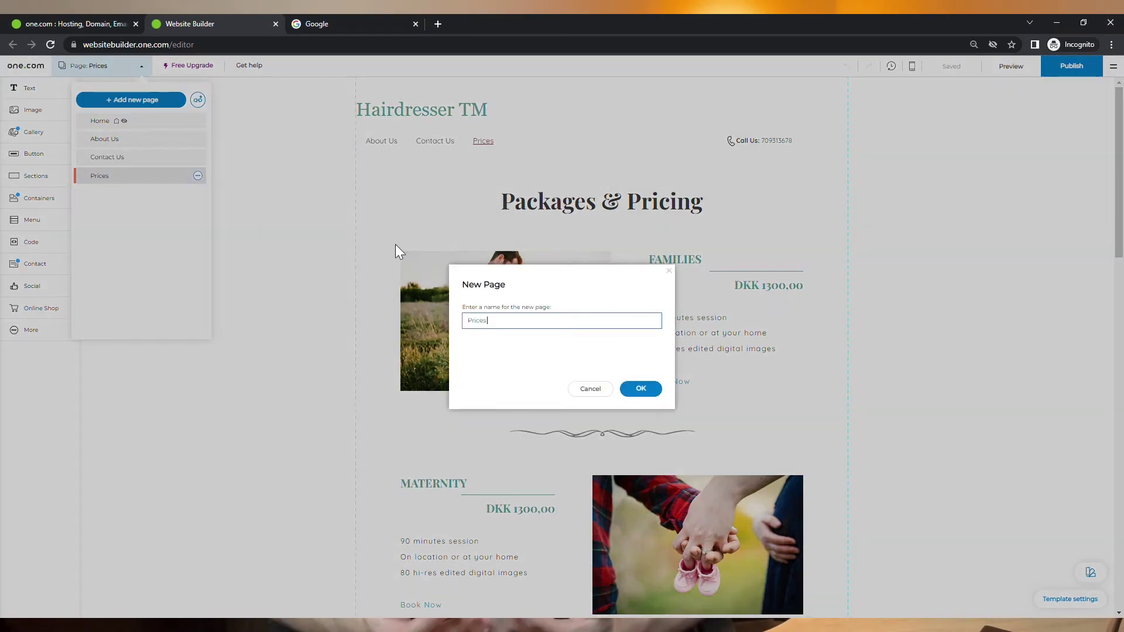
text( Kids)
click(641, 389)
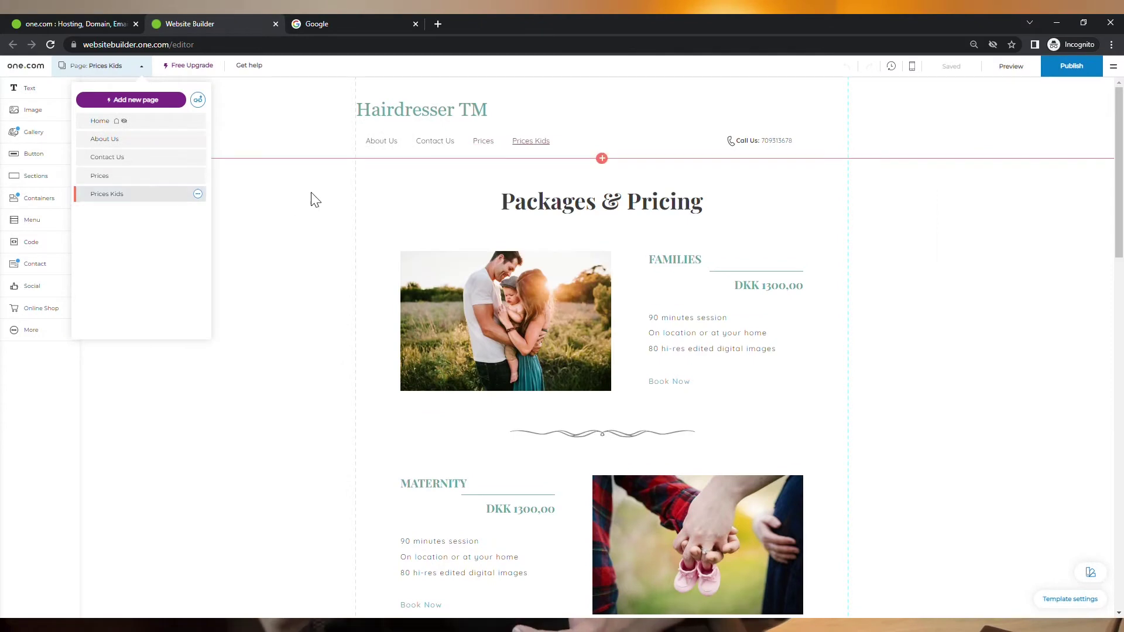
click(377, 208)
click(36, 178)
Step: Add a blank section above Packages & Pricing and drop a Box with image container into it
drag(324, 271, 603, 306)
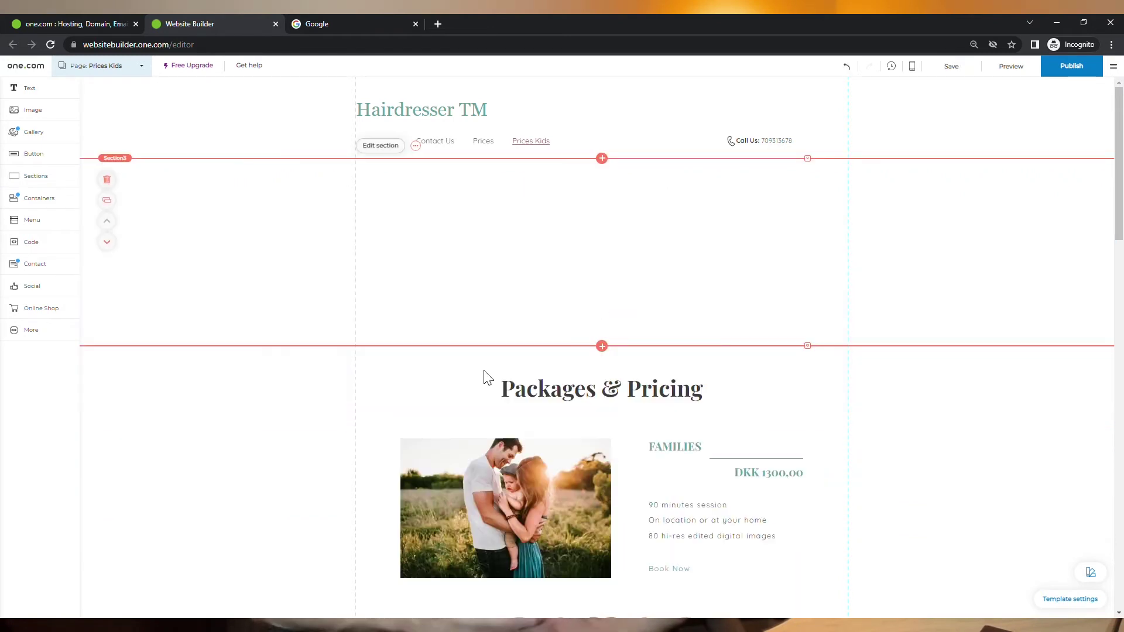
click(36, 199)
scroll(173, 423, down, 2)
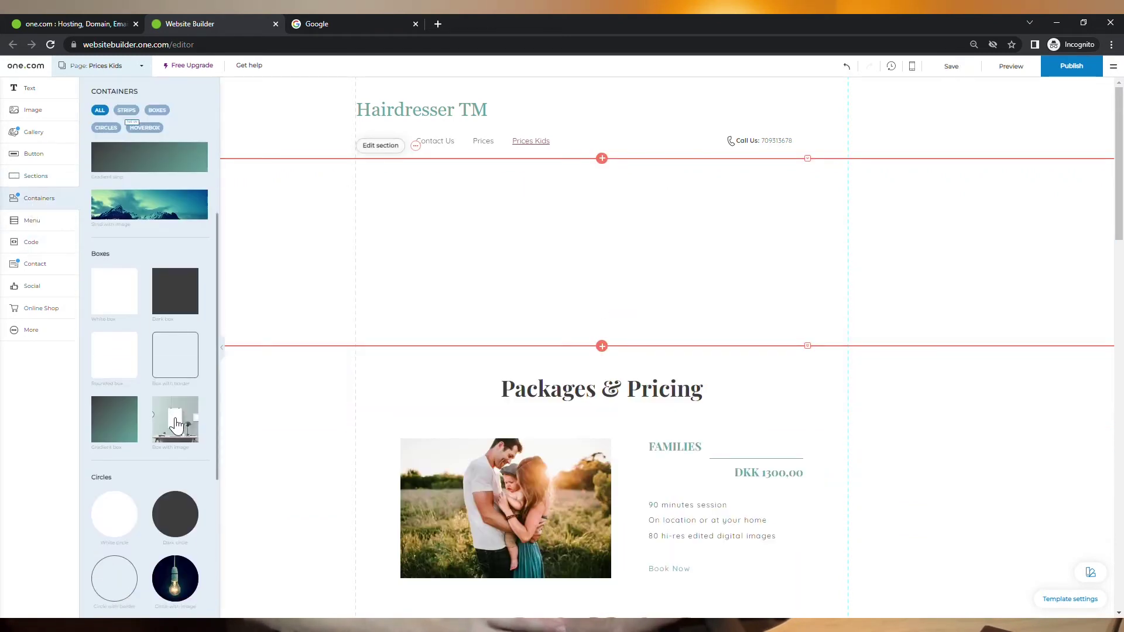
drag(176, 424, 607, 253)
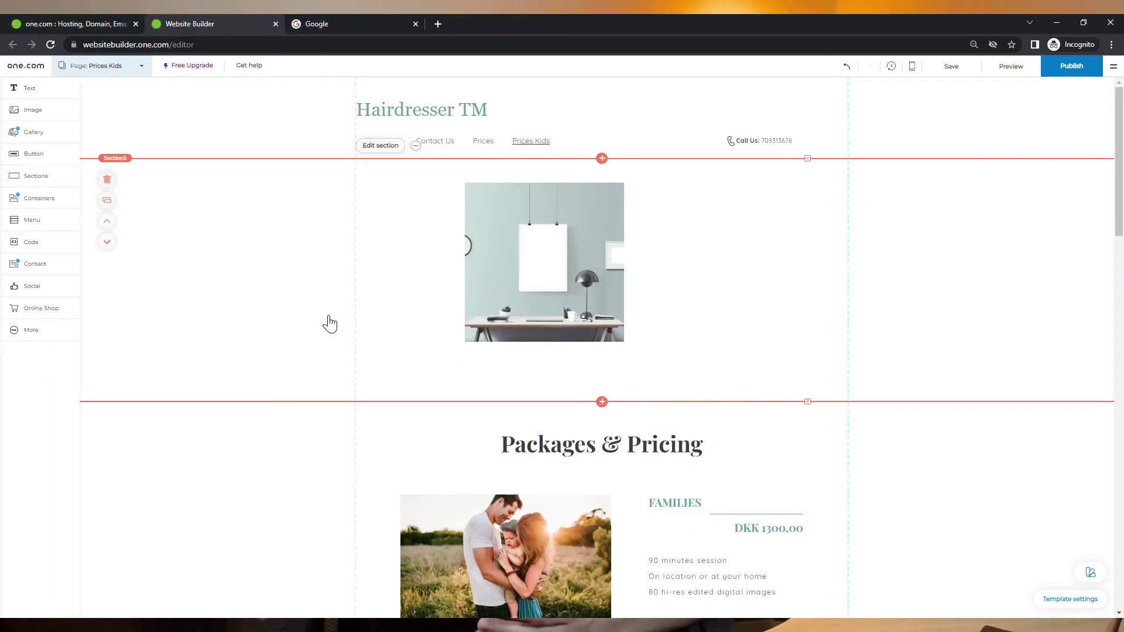
Step: Look over the Online Shop's Free Upgrade offer
click(42, 309)
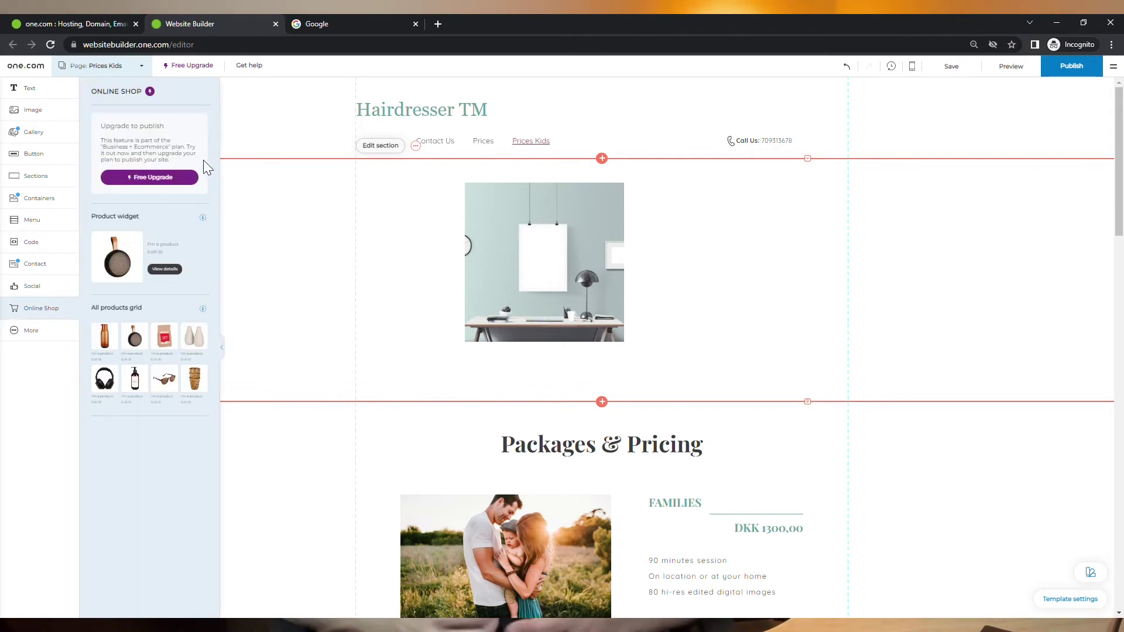
click(171, 183)
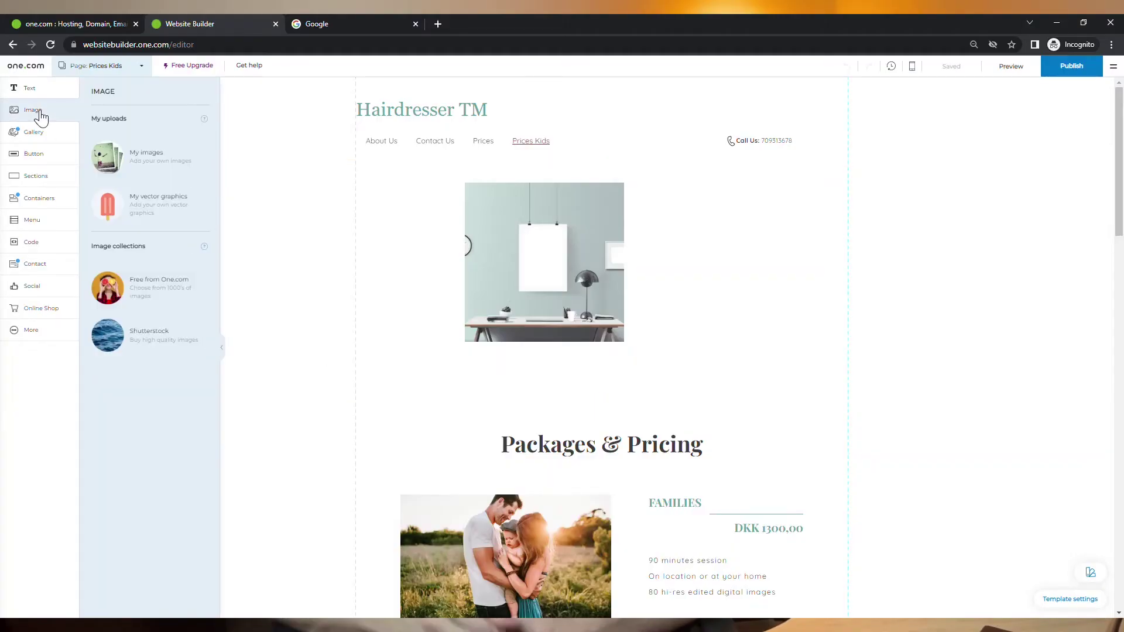
Step: Upload a barber photo to My images and add it to the page
click(144, 168)
click(389, 217)
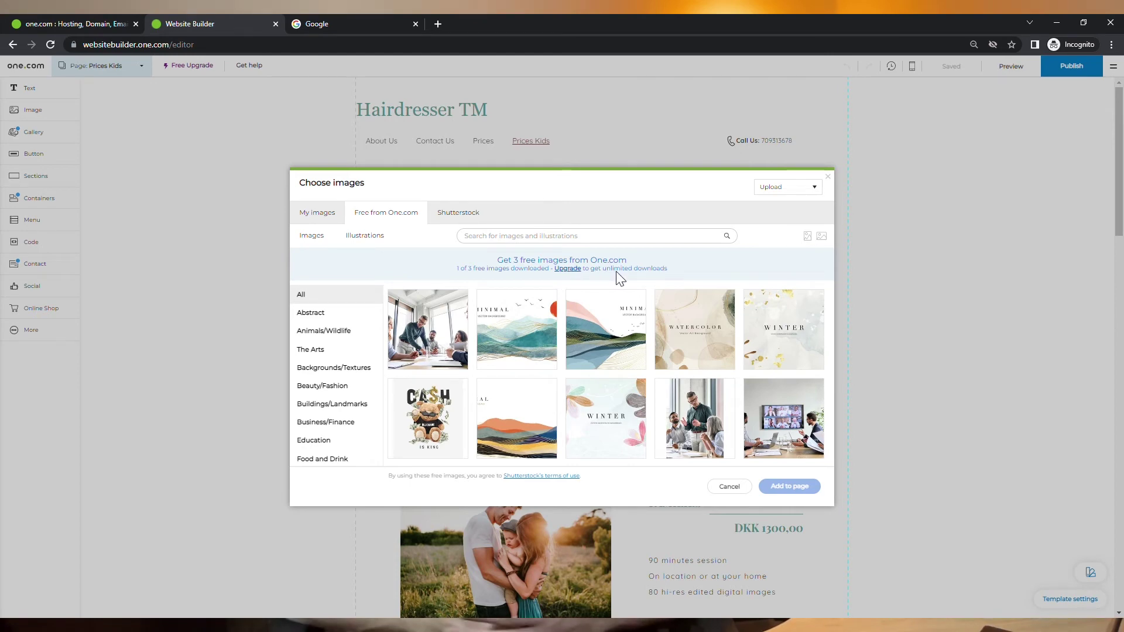
scroll(598, 332, down, 4)
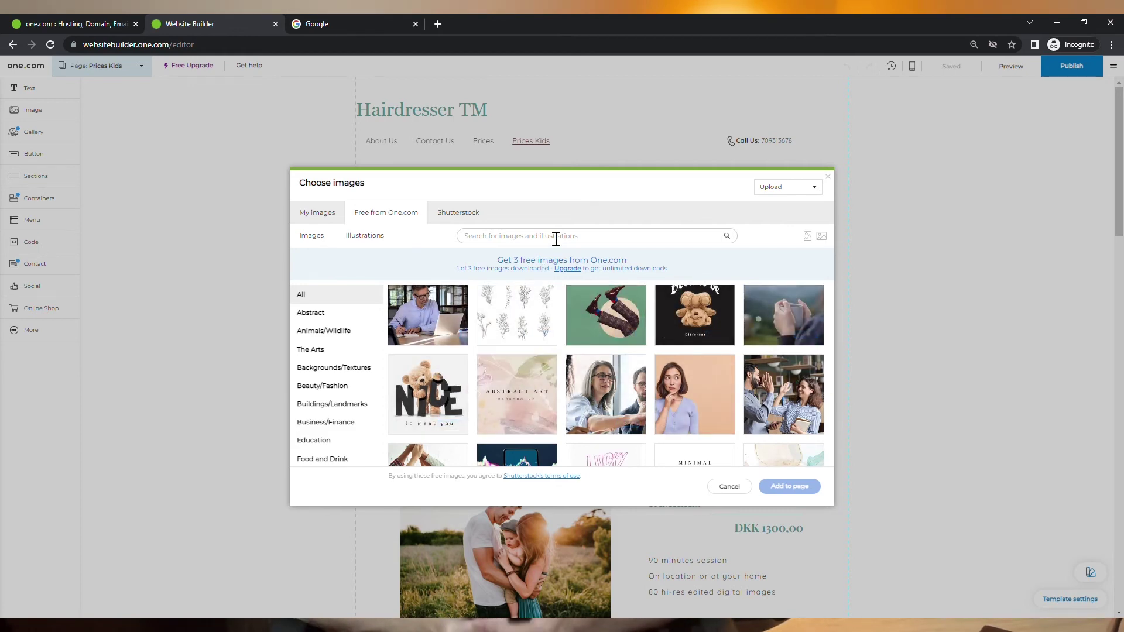
click(318, 212)
drag(705, 303, 730, 326)
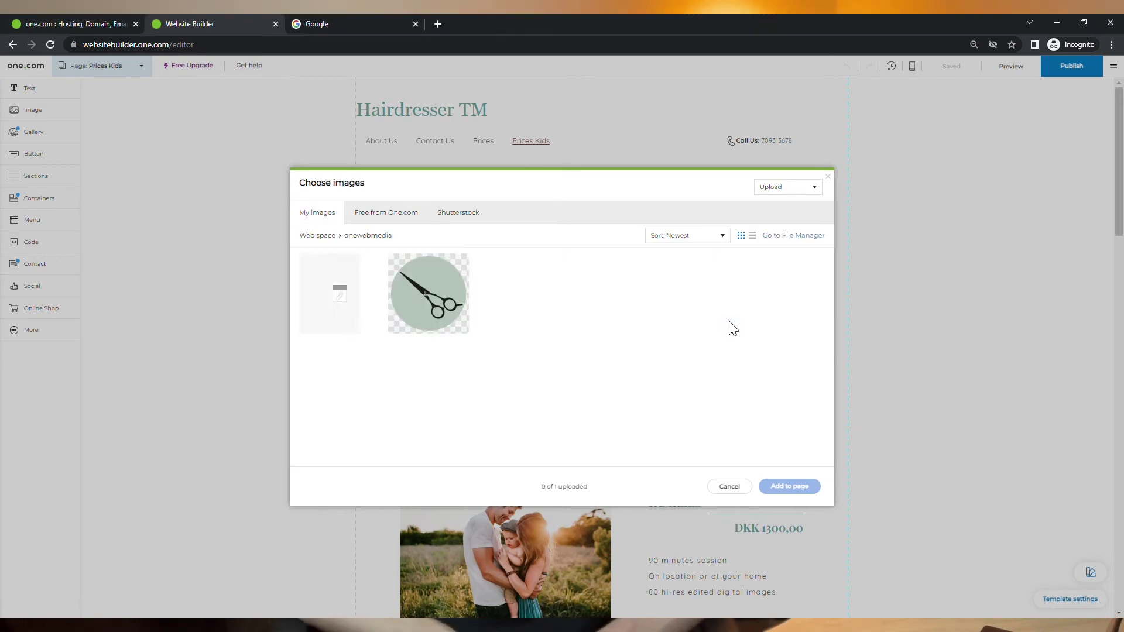
double_click(354, 321)
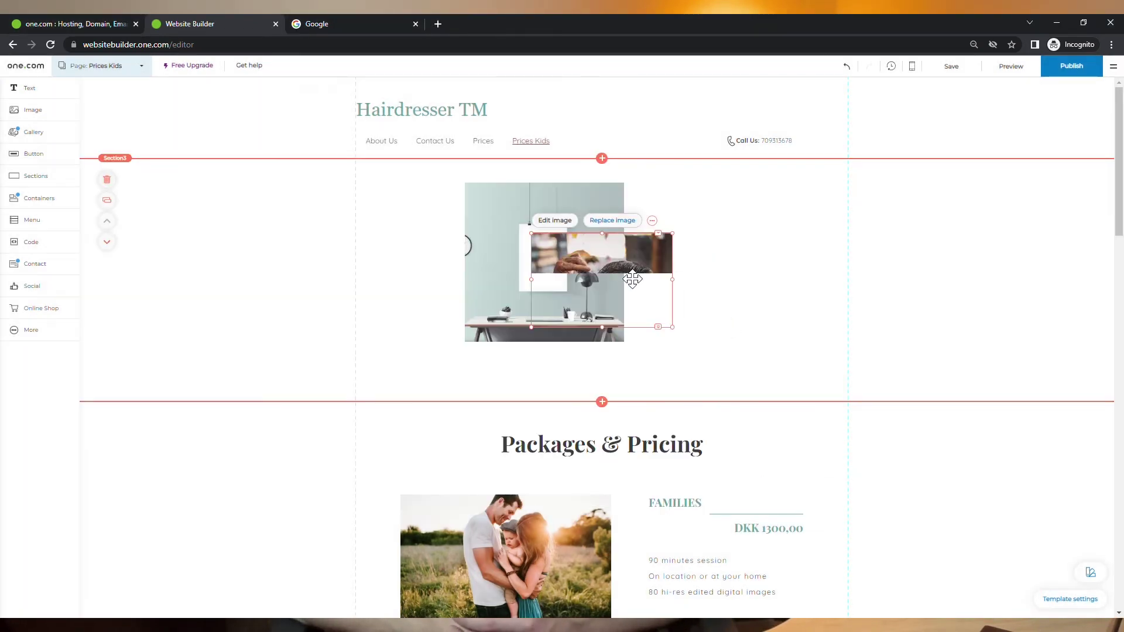
Step: Delete the barber photo and the desk image box, leaving the section empty
drag(634, 275, 765, 278)
key(Delete)
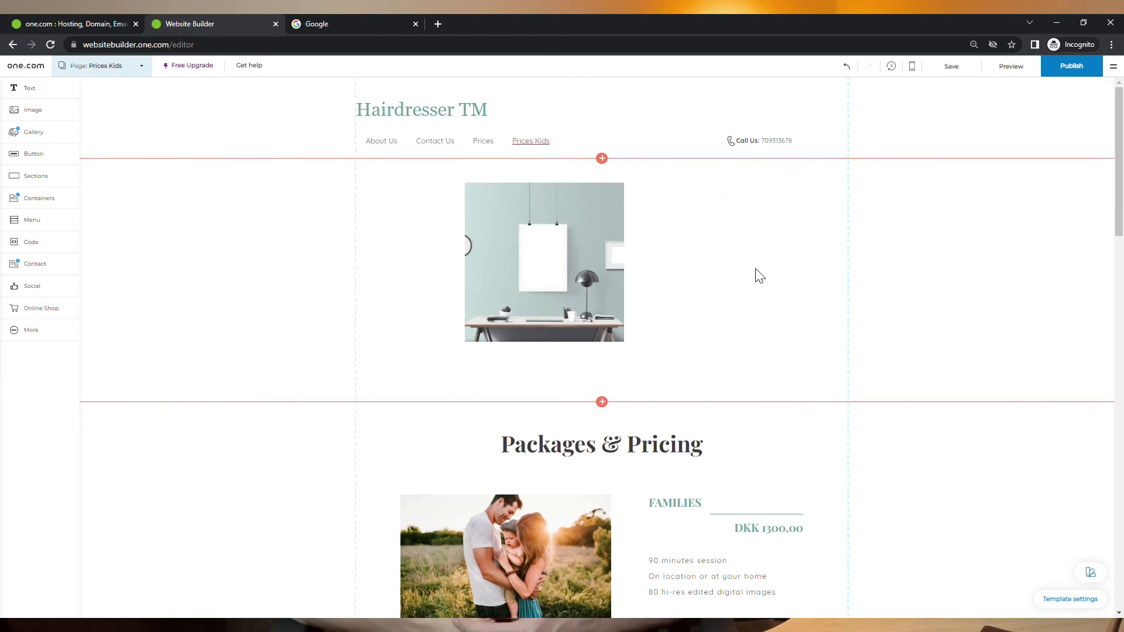
click(571, 309)
key(Delete)
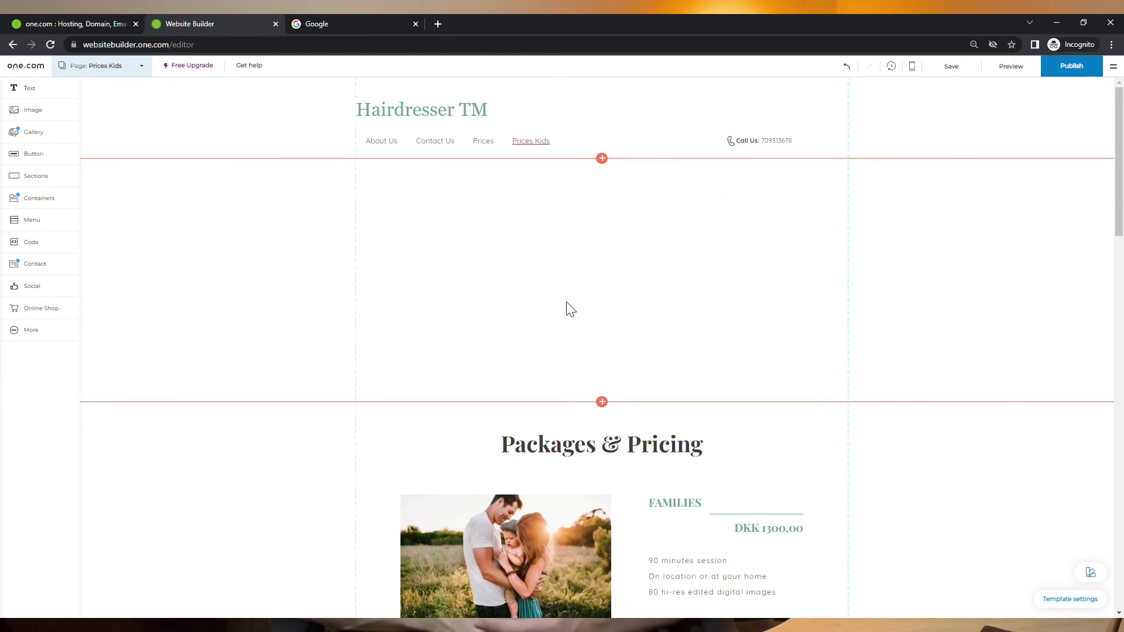
Step: Add a Video element and embed the YouTube video 'Attract new customers with gift cards'
click(30, 332)
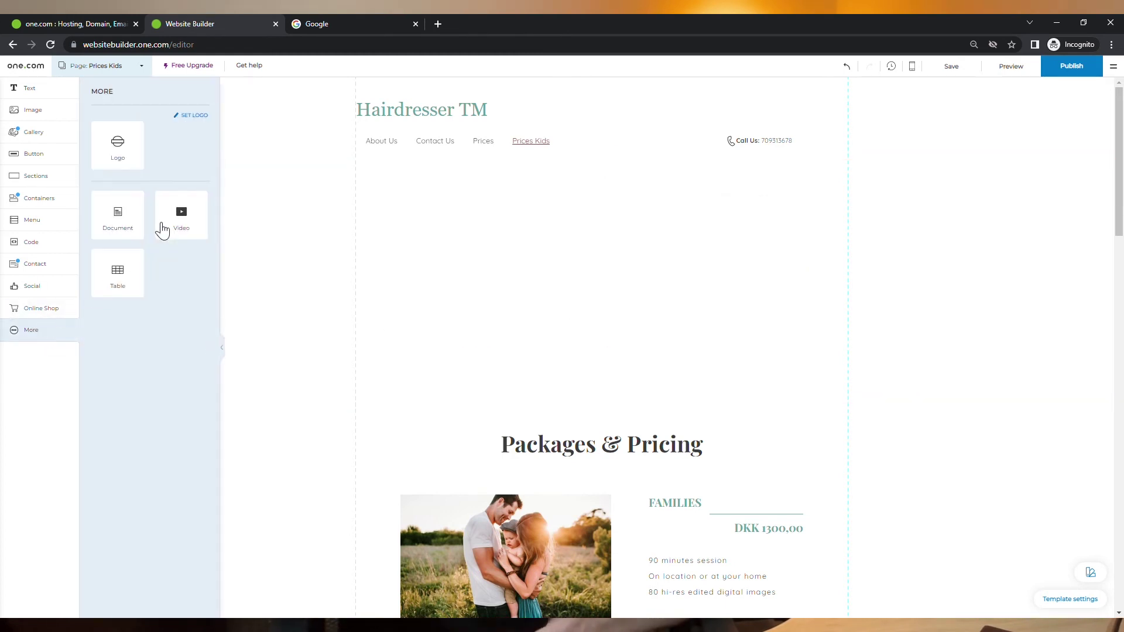
drag(197, 215, 597, 255)
click(534, 339)
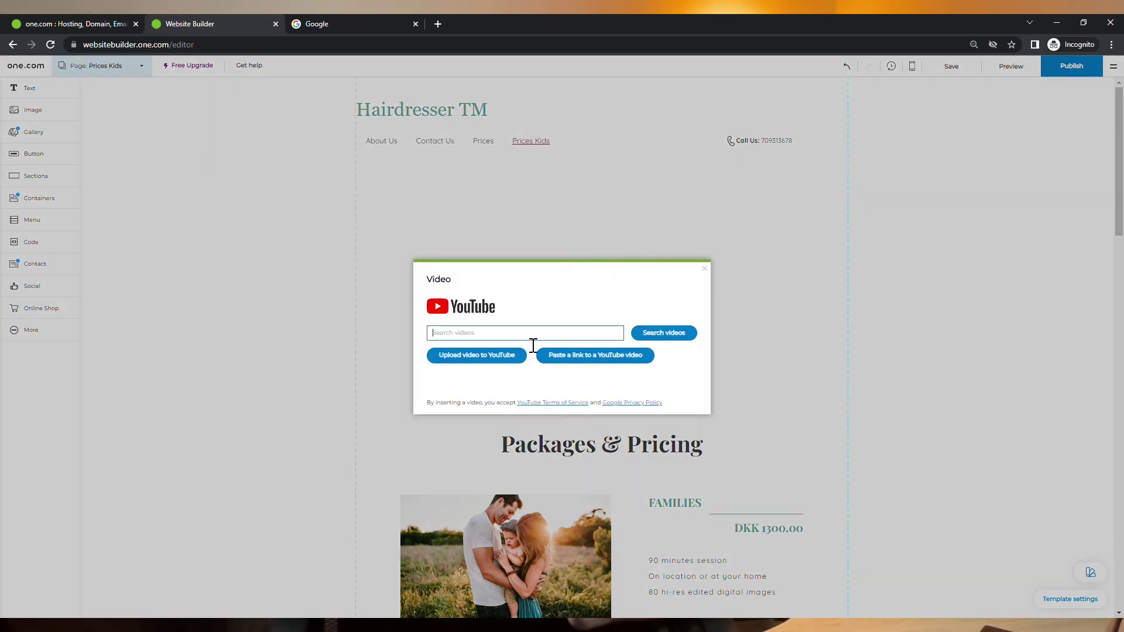
click(657, 337)
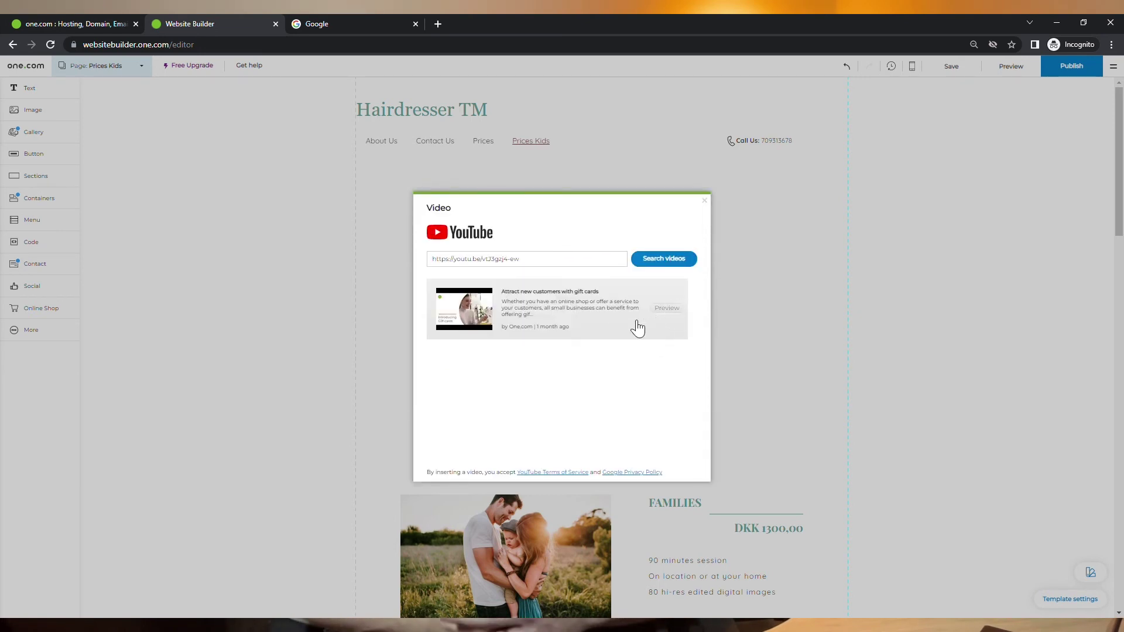
click(552, 289)
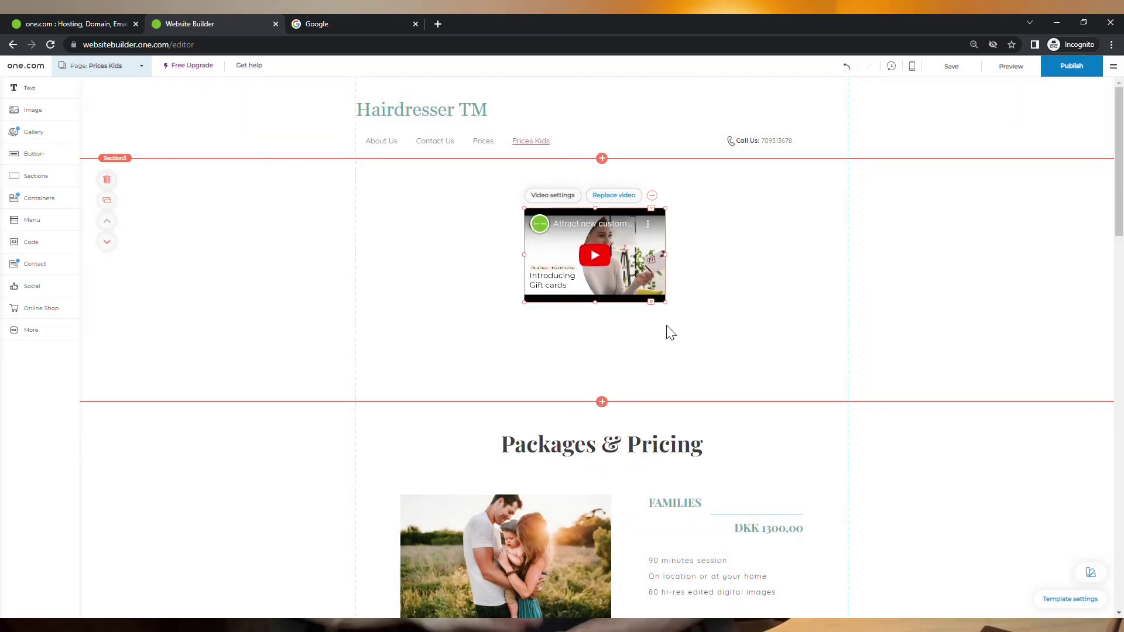
Step: Enlarge the video and reposition it within the section
drag(675, 310, 771, 353)
drag(700, 324, 654, 325)
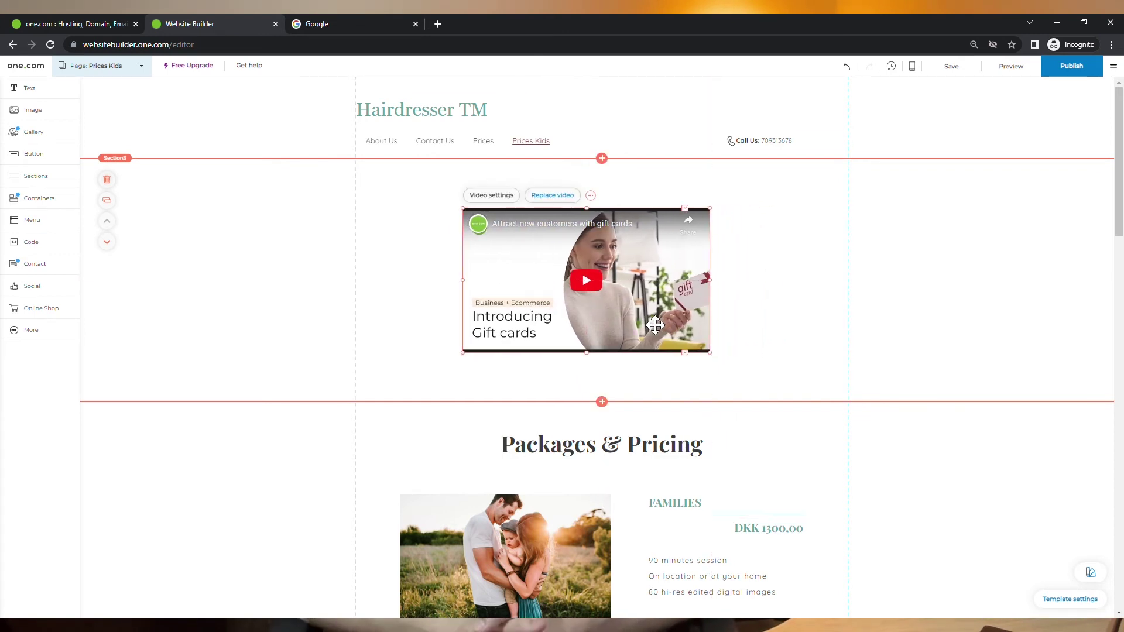
click(752, 326)
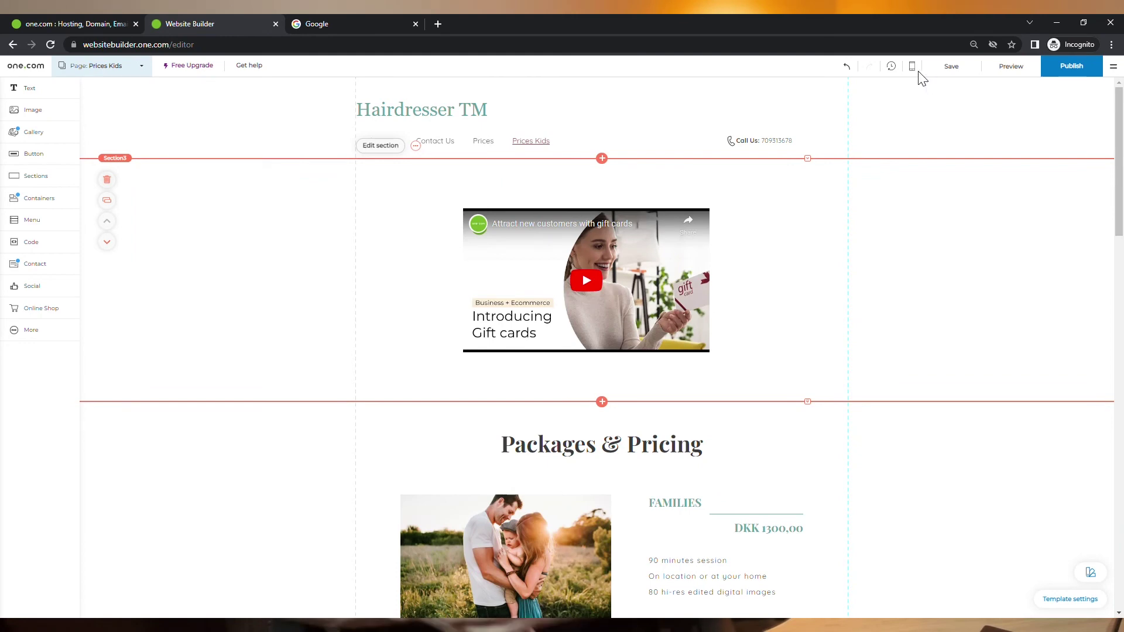
Step: Switch to the mobile layout editor and dismiss its introduction
click(913, 68)
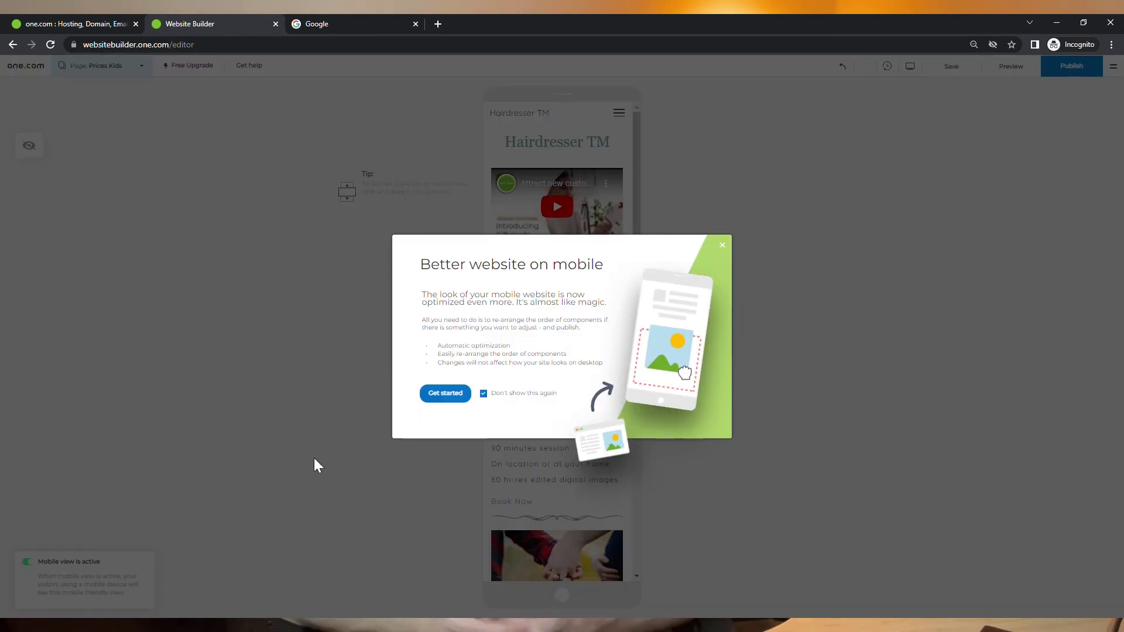
click(445, 393)
scroll(657, 298, down, 10)
Step: Move a session details text box up and back down on mobile, then hide and unhide it
click(547, 364)
click(683, 361)
click(663, 360)
click(702, 361)
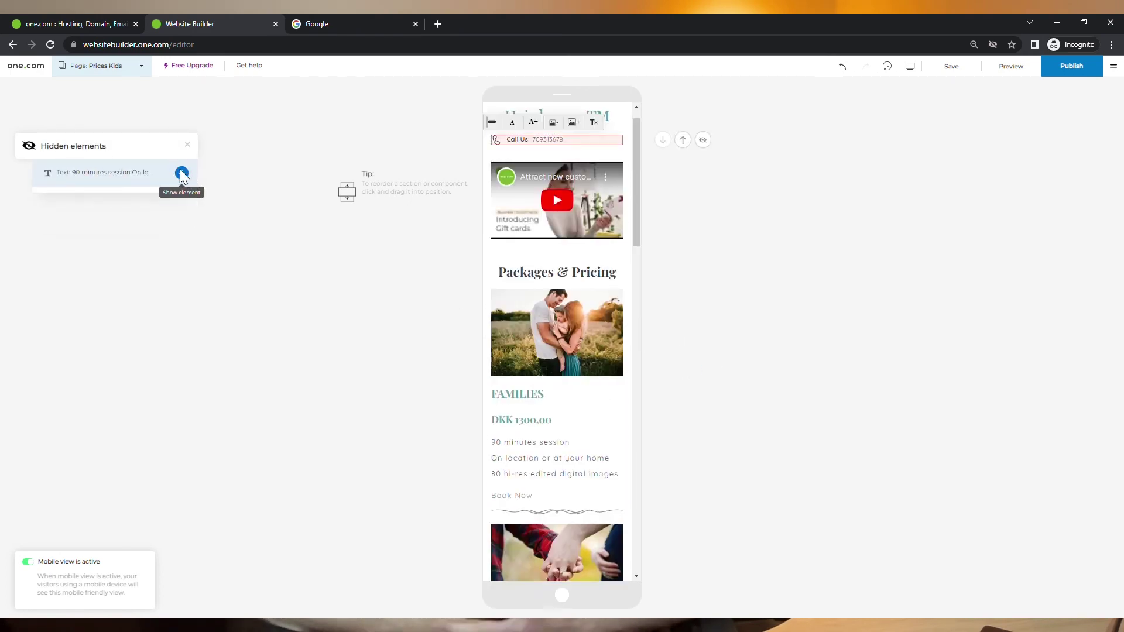
click(182, 174)
scroll(580, 304, up, 10)
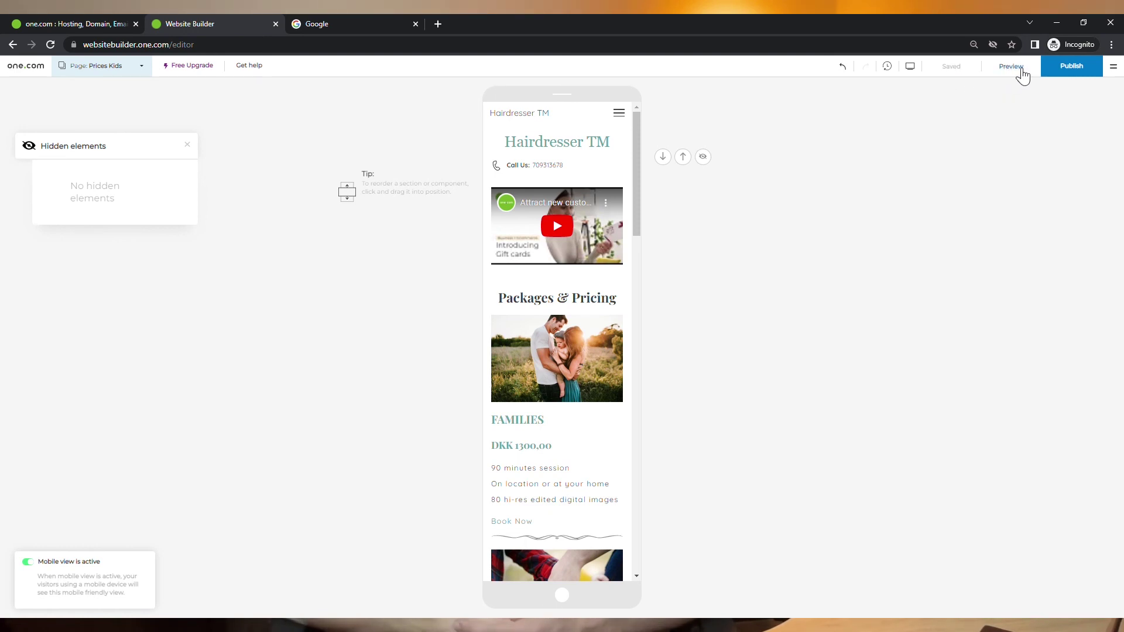
click(1011, 66)
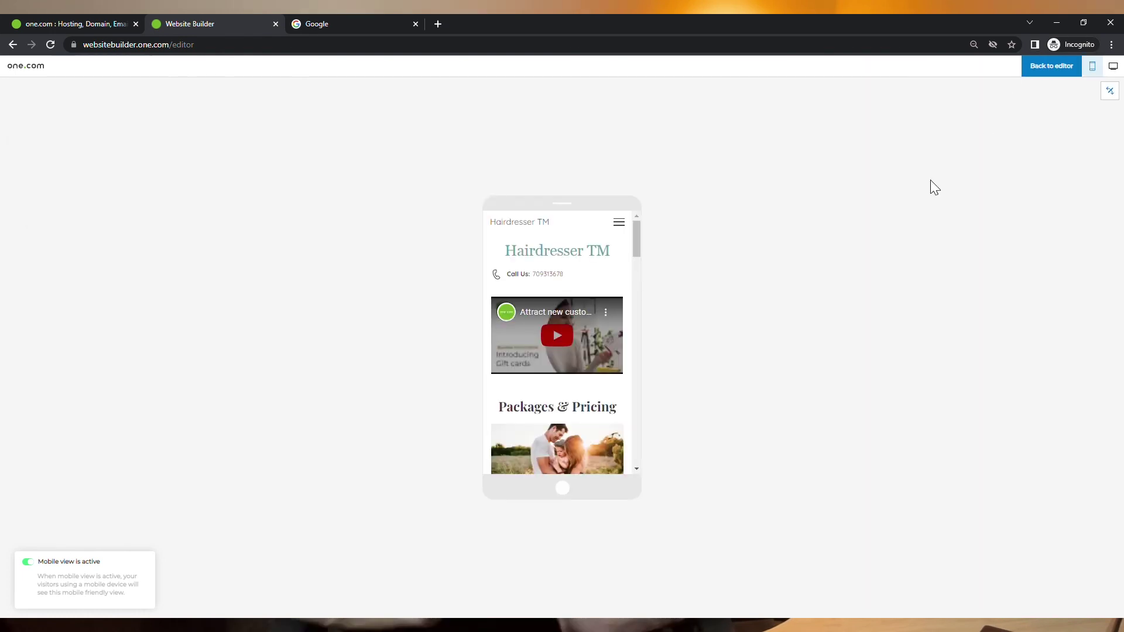
scroll(578, 358, down, 3)
scroll(575, 354, down, 5)
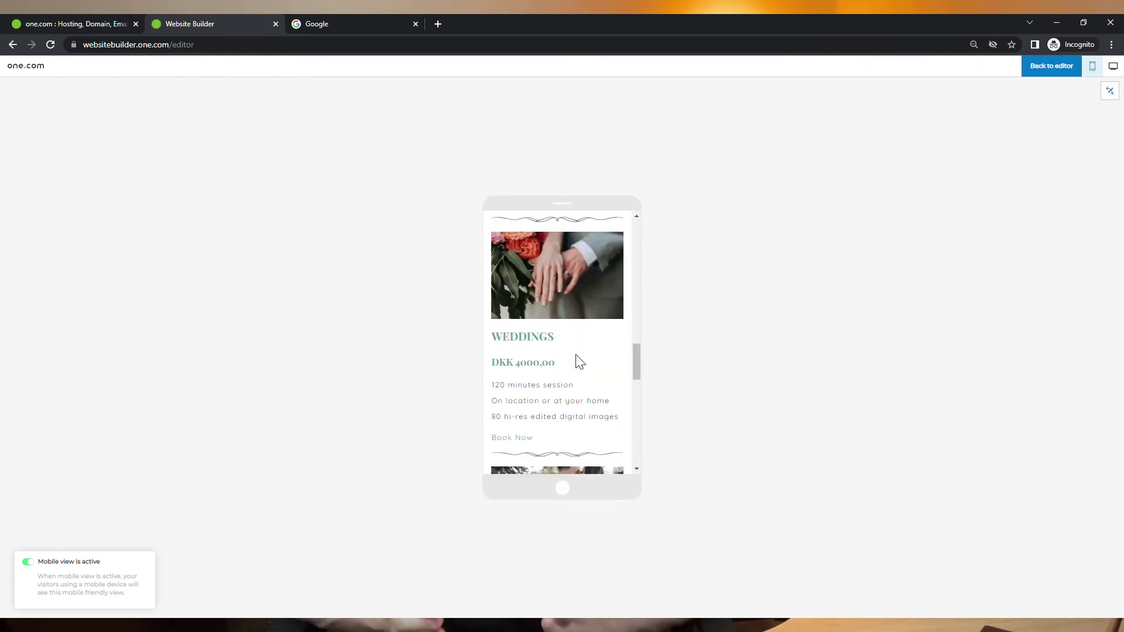
scroll(576, 354, up, 10)
scroll(576, 354, down, 1)
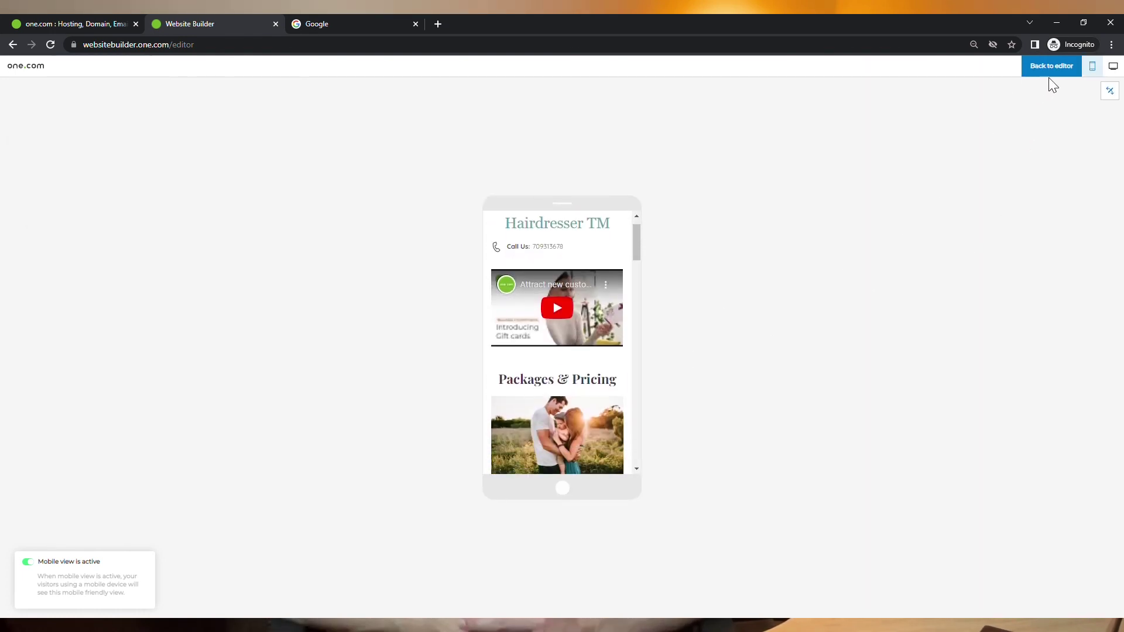
click(1113, 65)
scroll(735, 291, down, 16)
scroll(737, 291, up, 16)
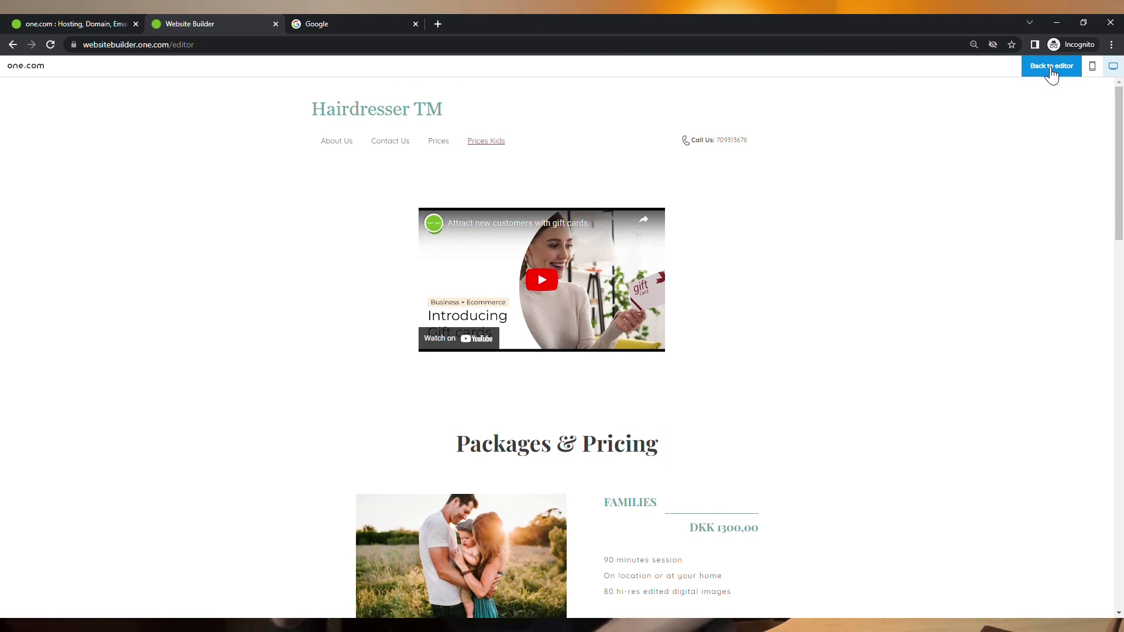
click(1052, 66)
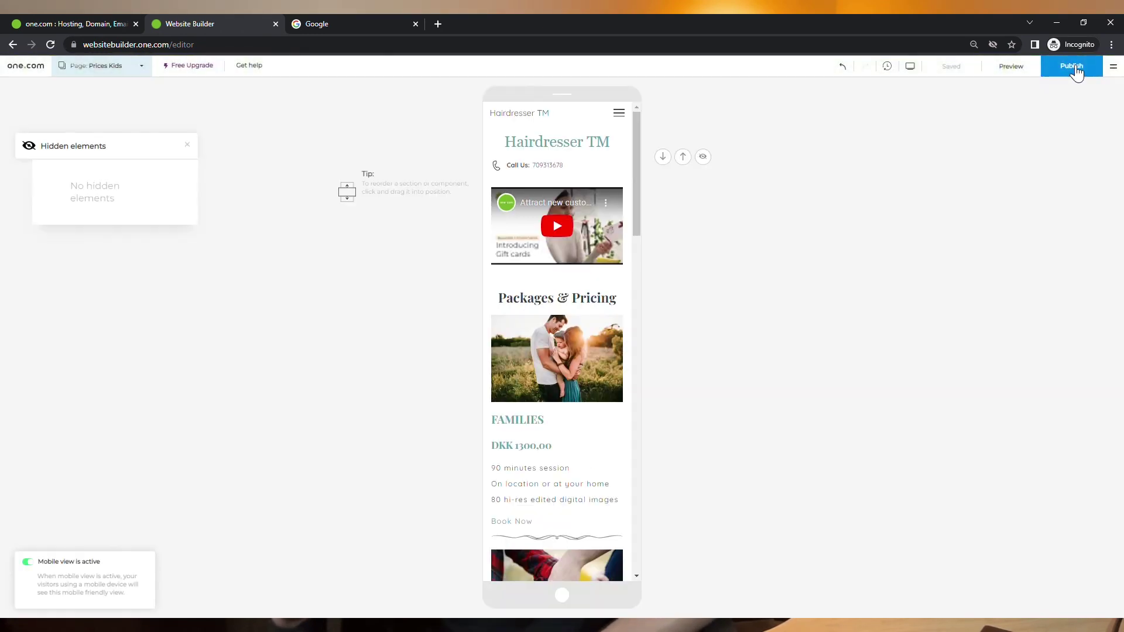
Step: Return to the desktop layout and publish the Hairdresser TM website
click(908, 68)
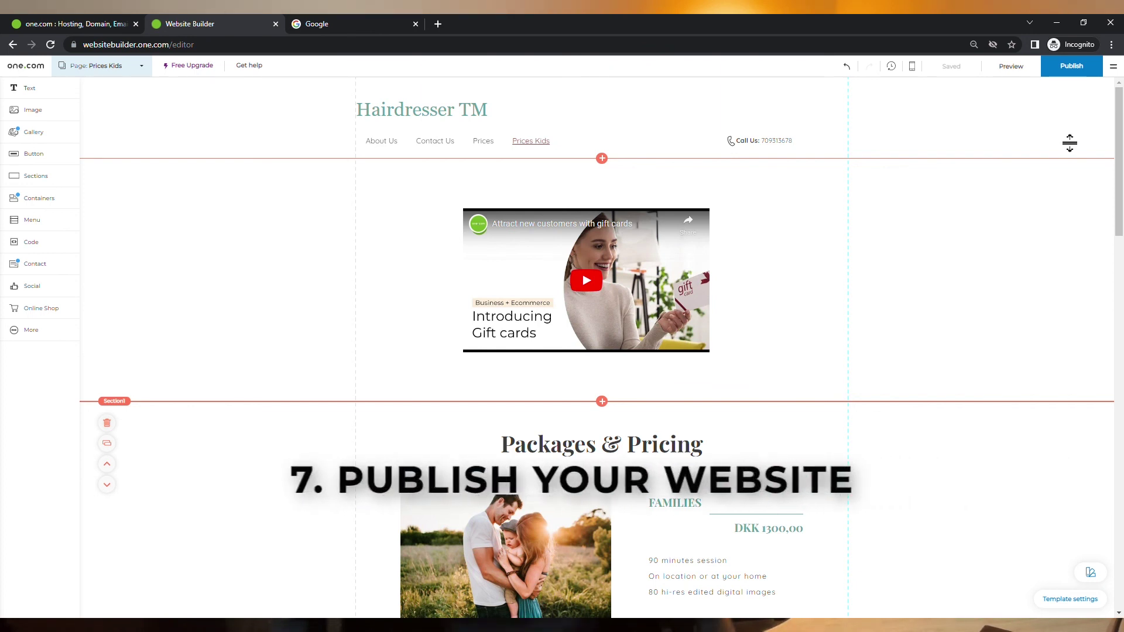
click(1073, 66)
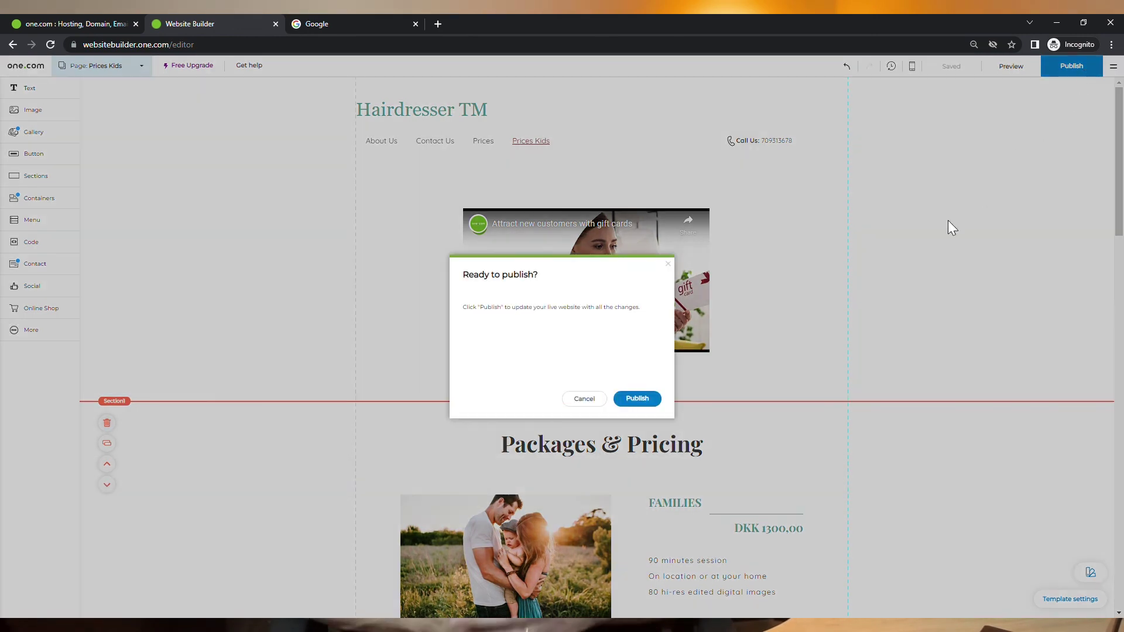
click(637, 399)
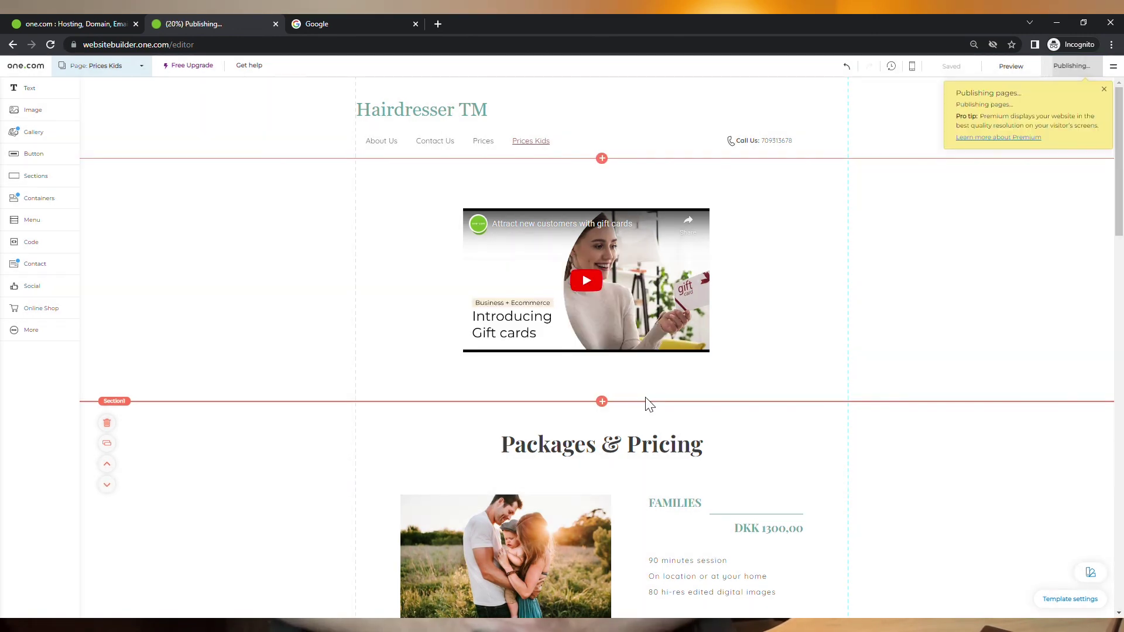